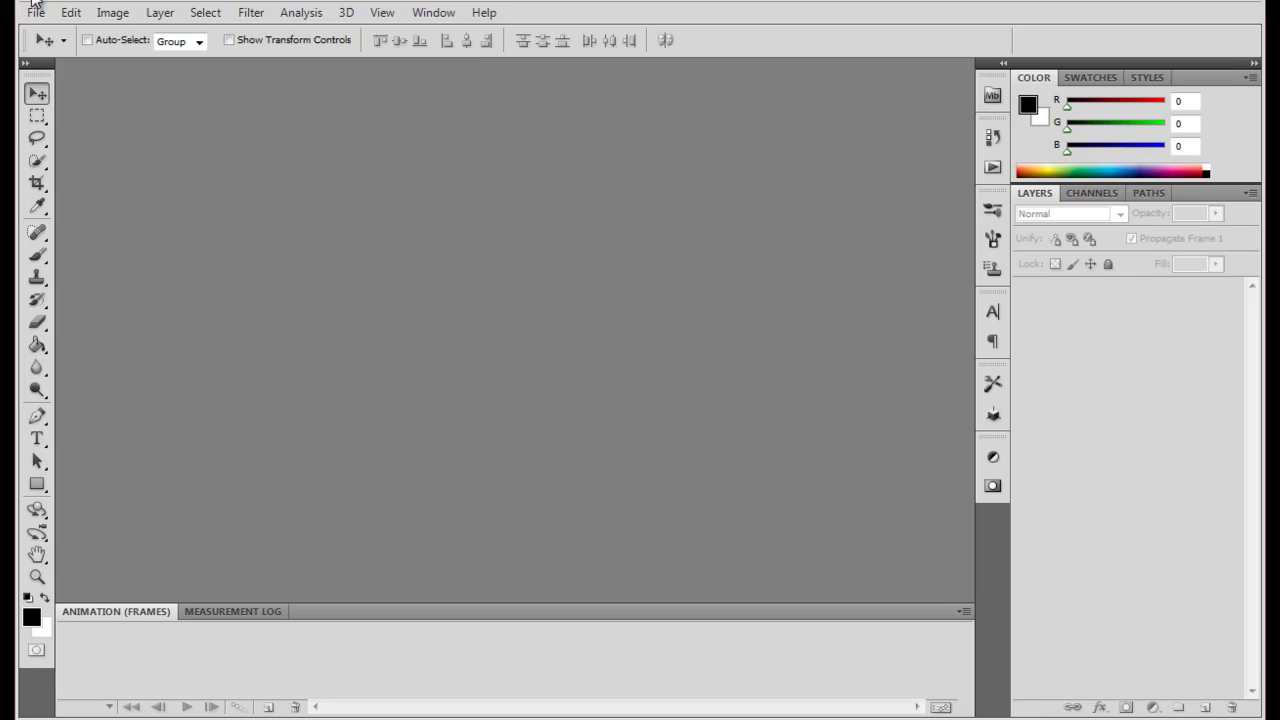
Create a new 500×400 px document with a transparent background
click(27, 7)
click(30, 23)
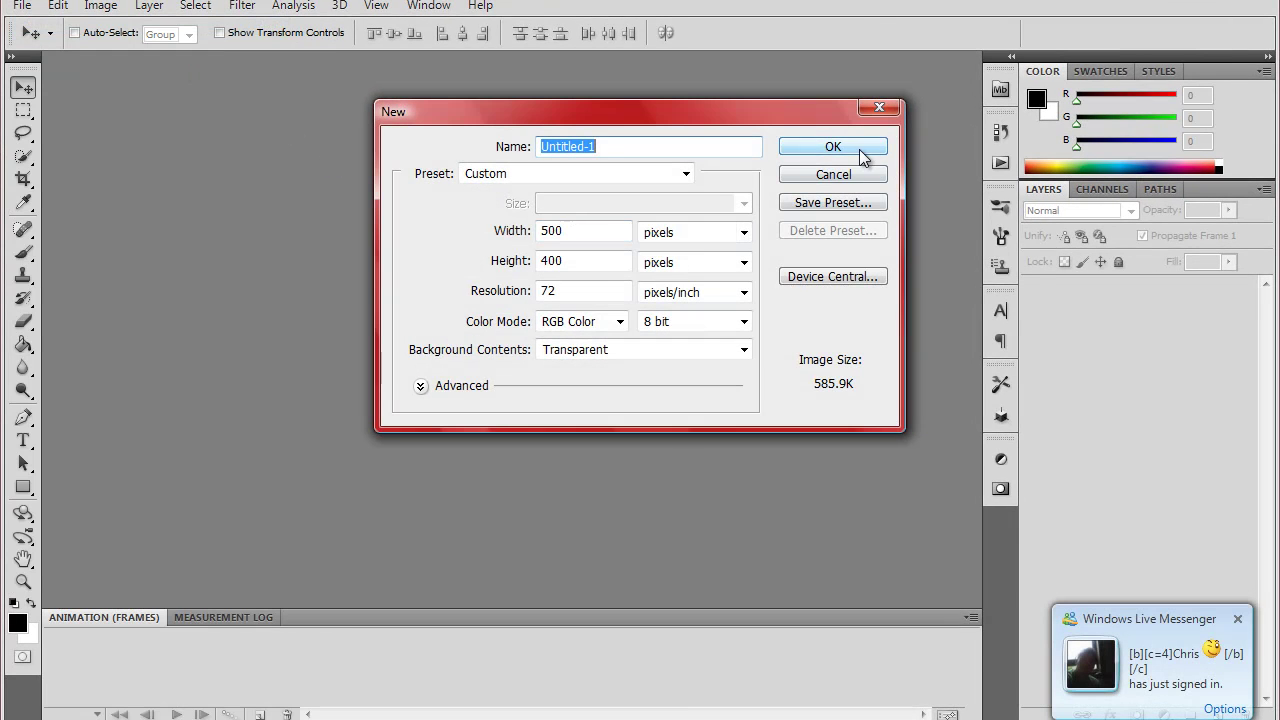
click(855, 152)
click(1237, 618)
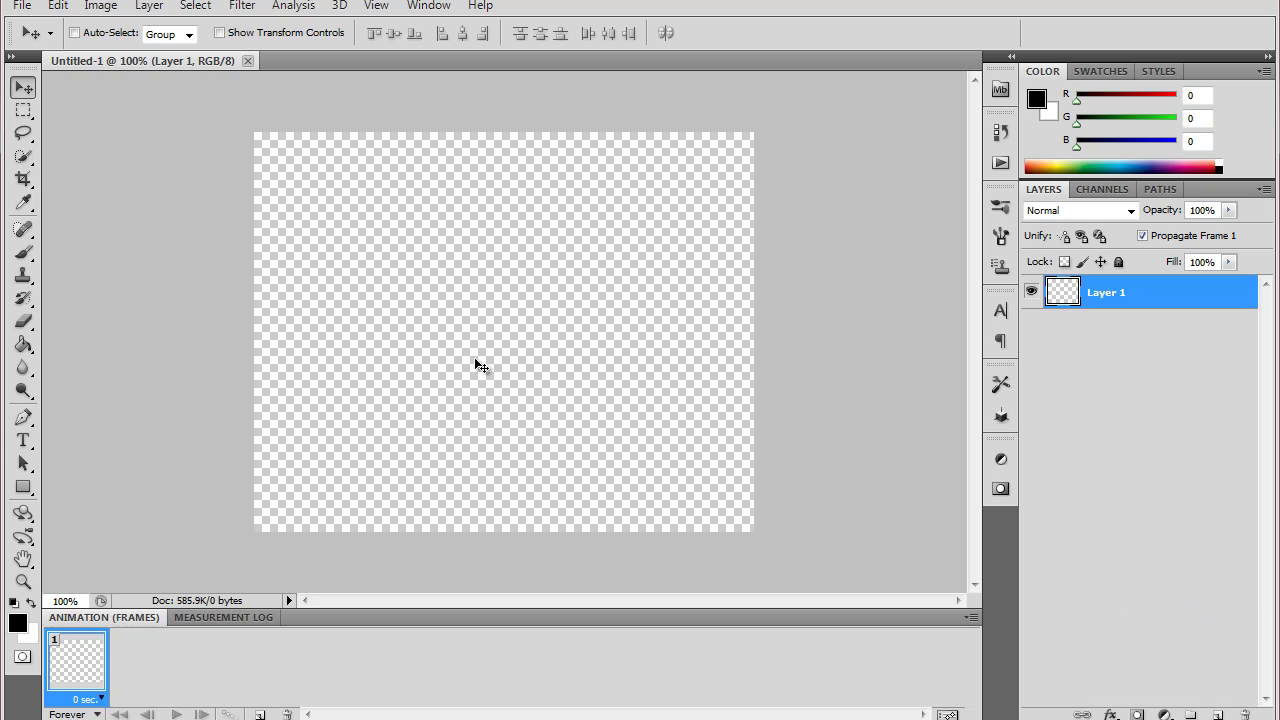
Add a 'Youtube' text layer and move it to the centre of the canvas
click(24, 442)
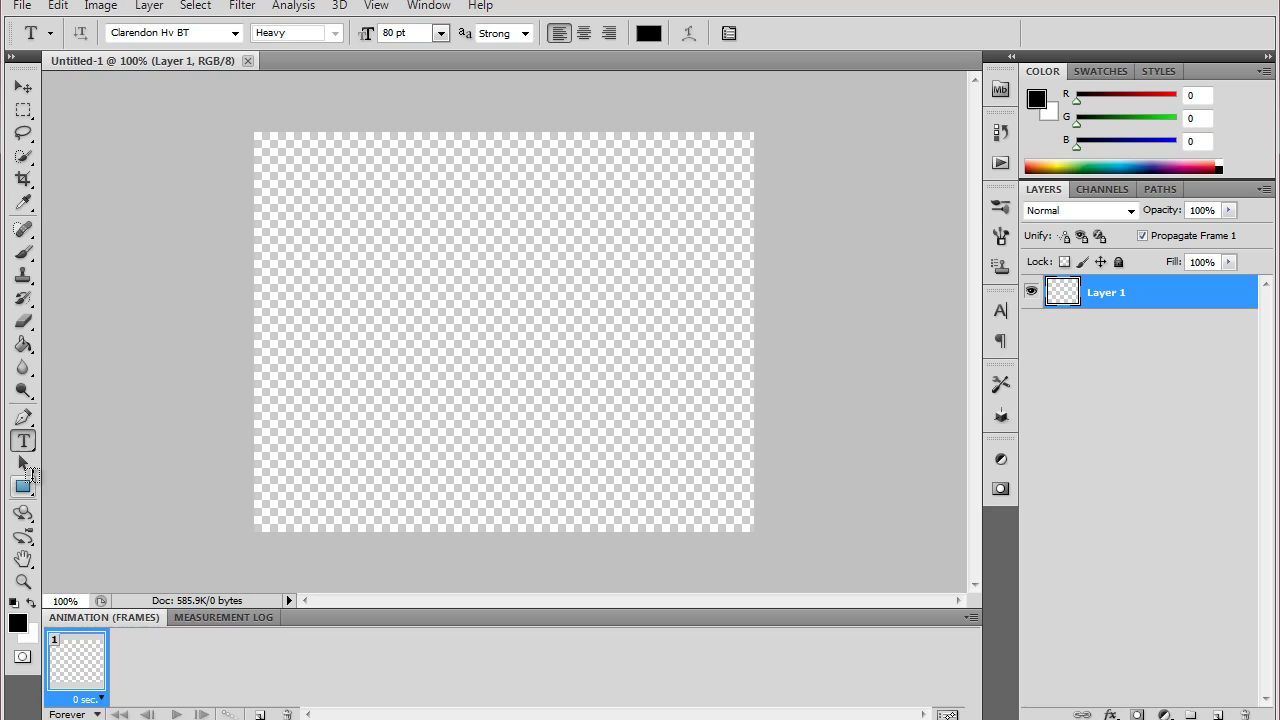
drag(274, 166, 753, 443)
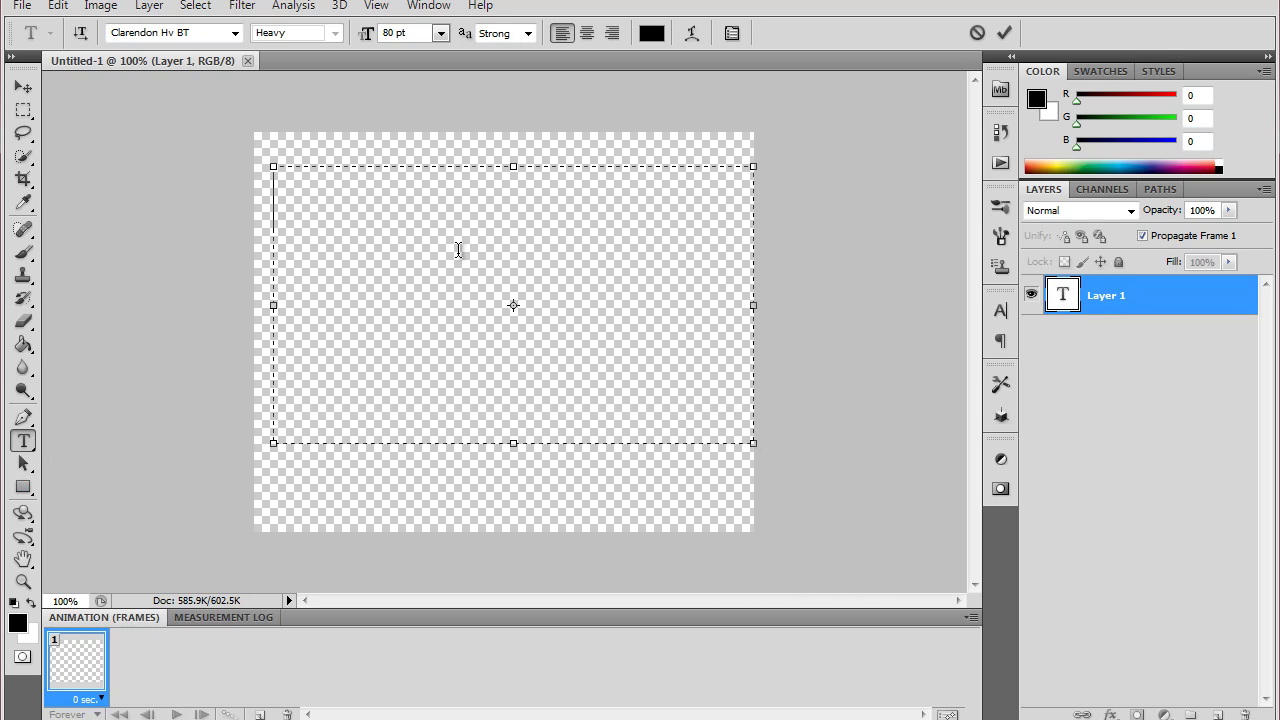
text(Youtube)
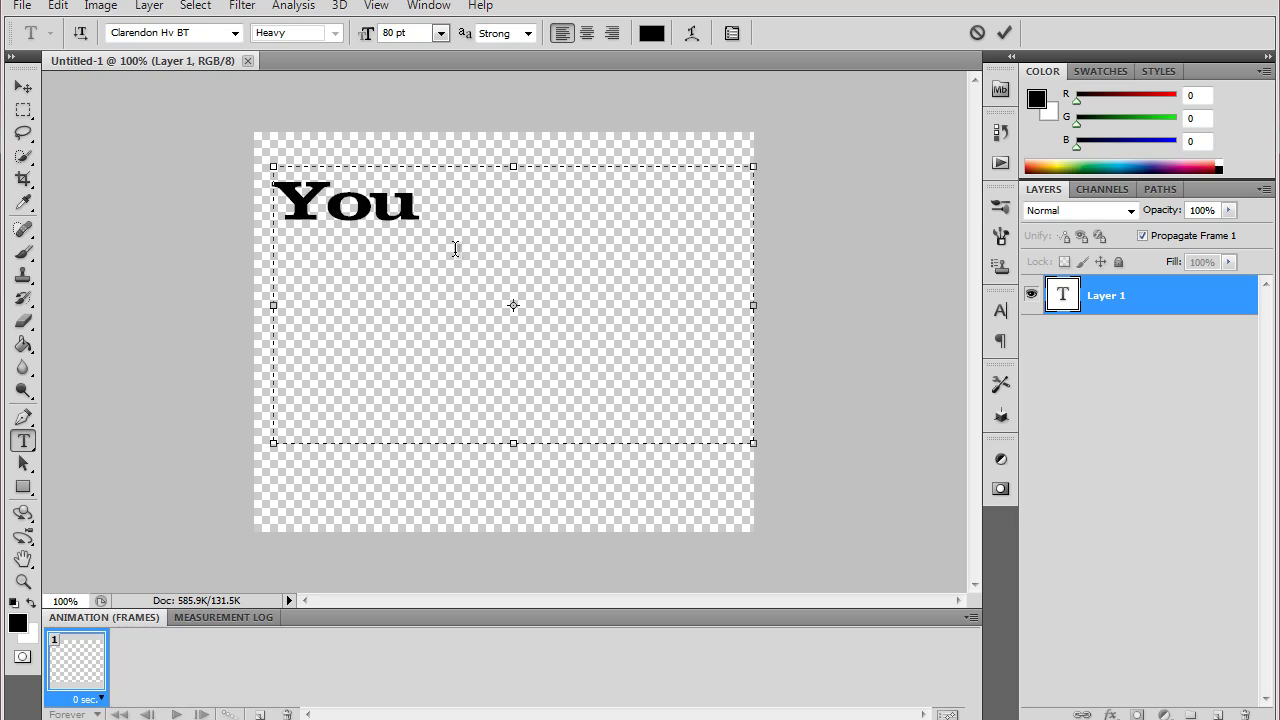
click(23, 87)
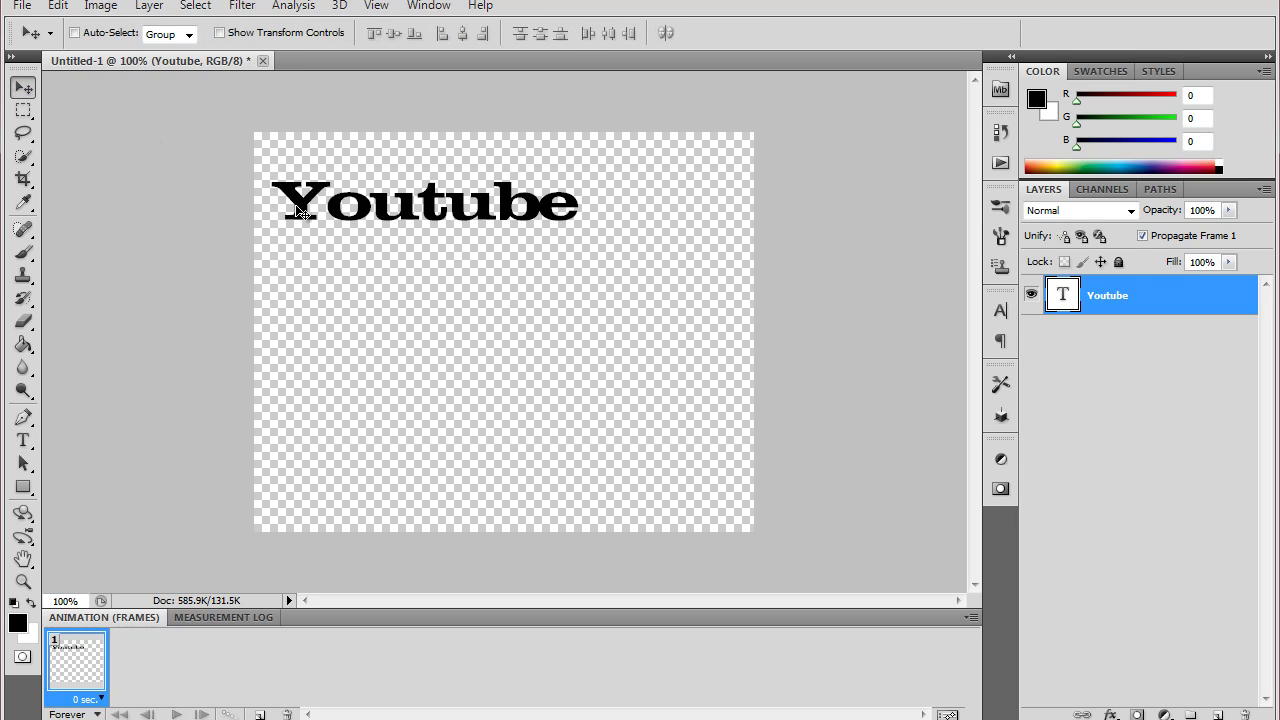
drag(404, 197, 477, 313)
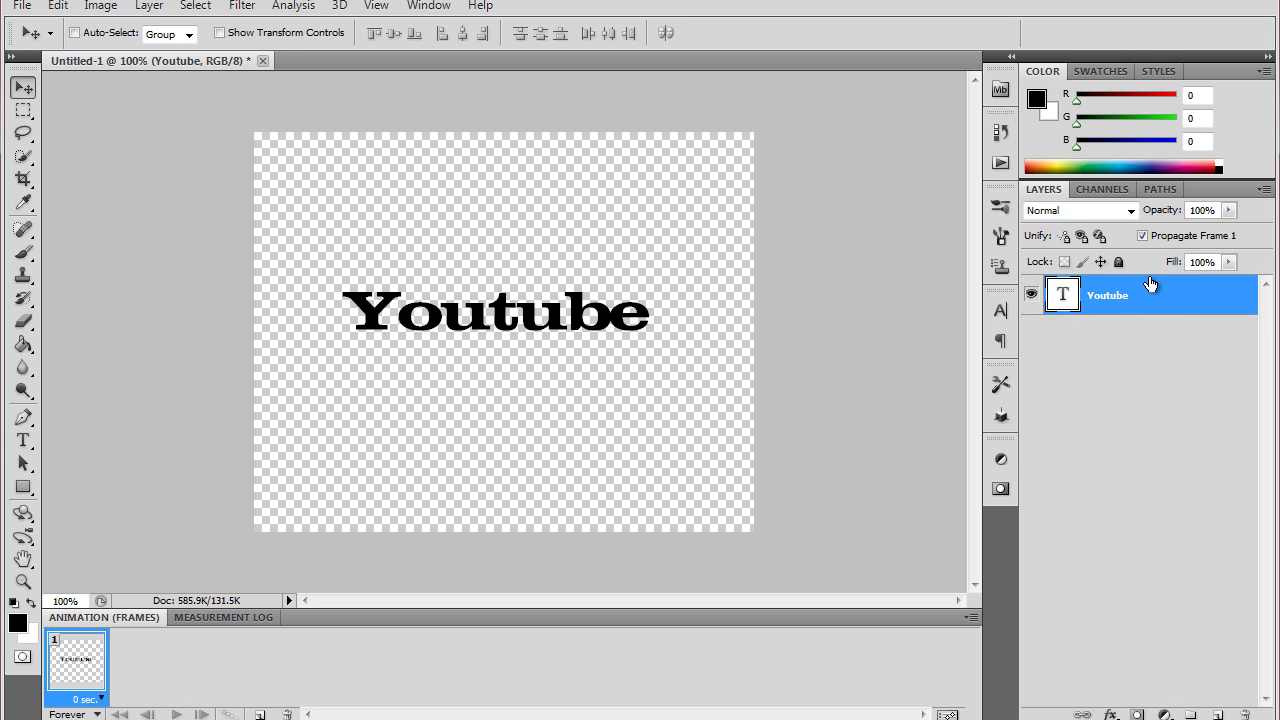
In the Youtube layer's Blending Options, add a Stroke coloured red (R 255)
double_click(1156, 310)
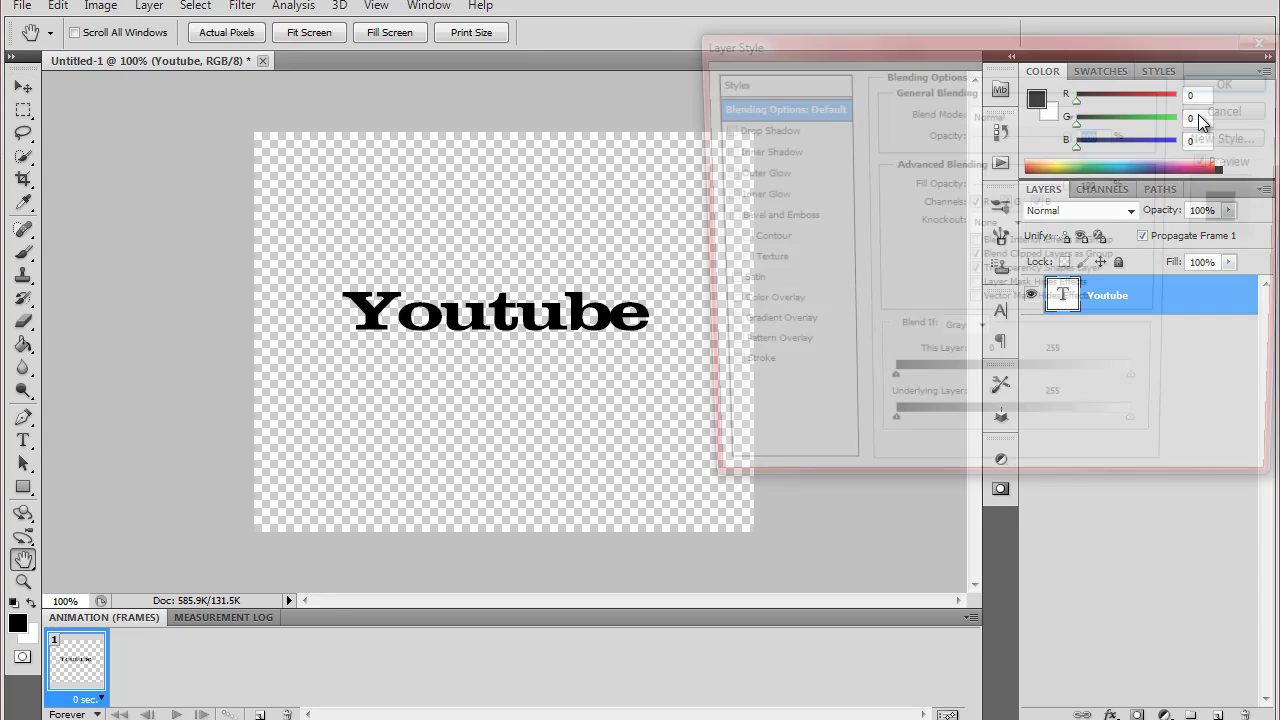
key(Escape)
right_click(1170, 296)
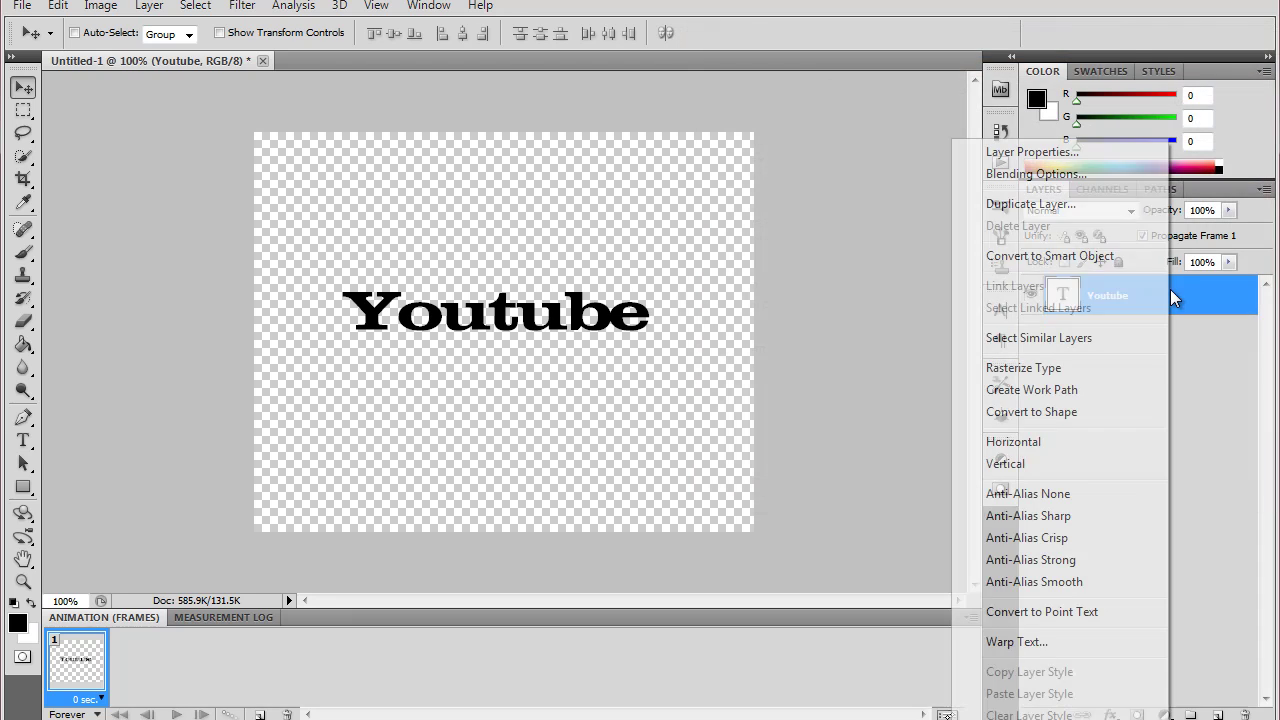
click(1050, 174)
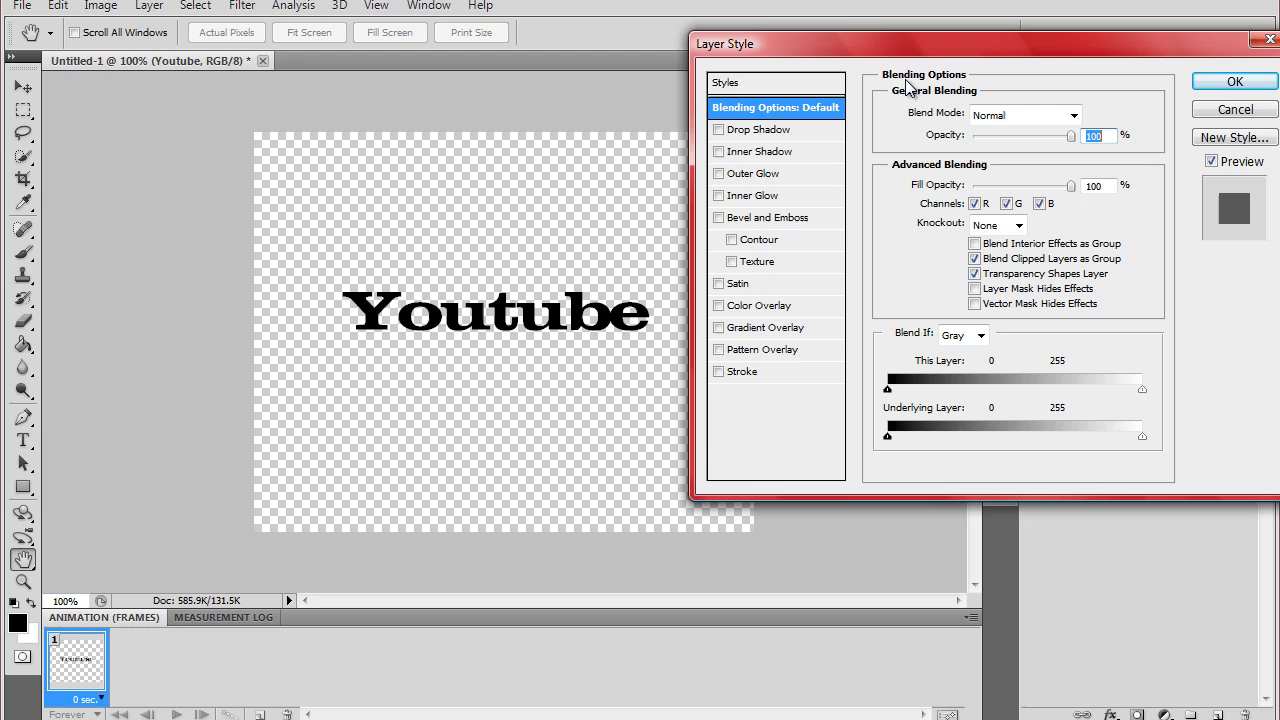
click(718, 371)
click(778, 371)
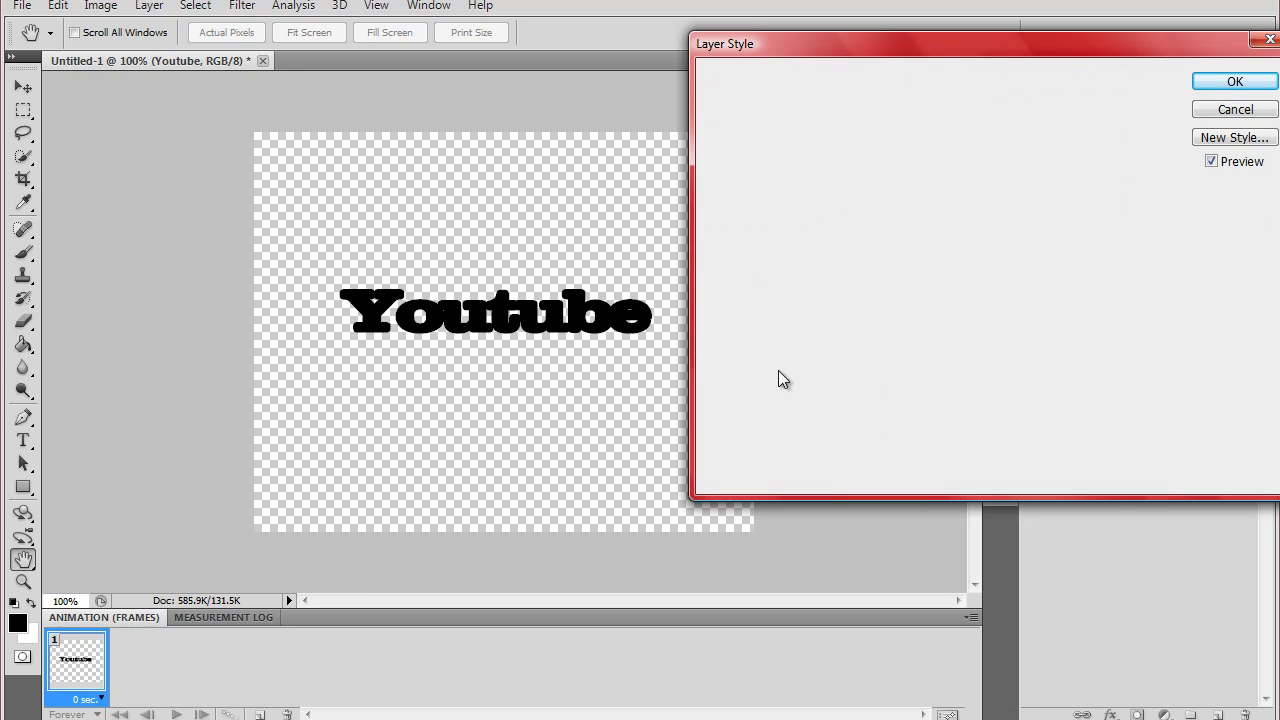
click(940, 236)
click(1089, 363)
text(255)
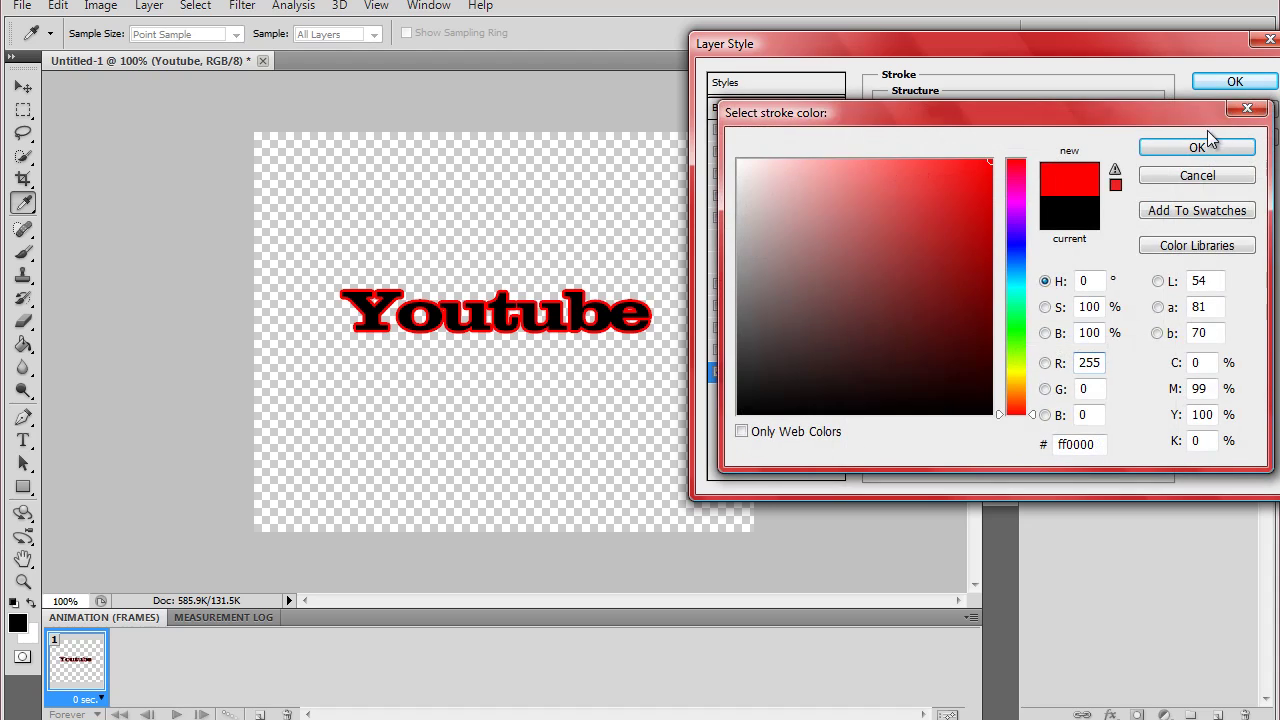
click(1212, 145)
Add Bevel and Emboss with Contour and apply the layer styles
click(769, 219)
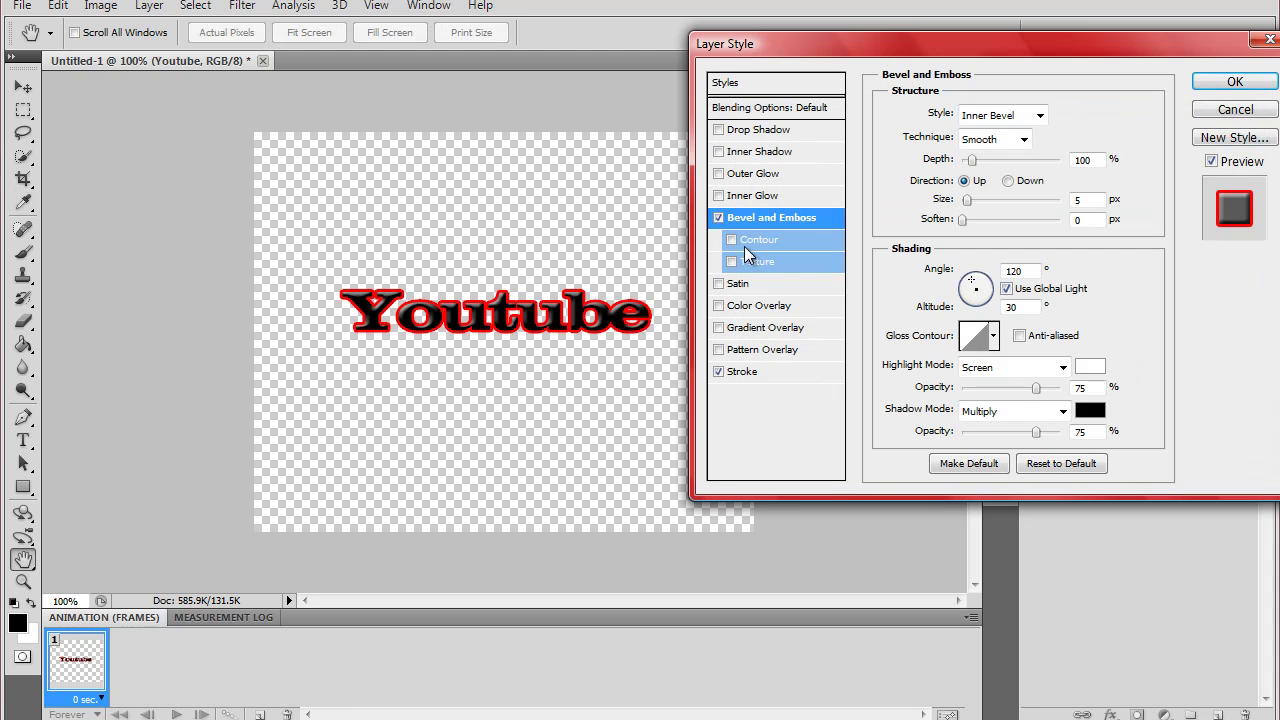
click(744, 242)
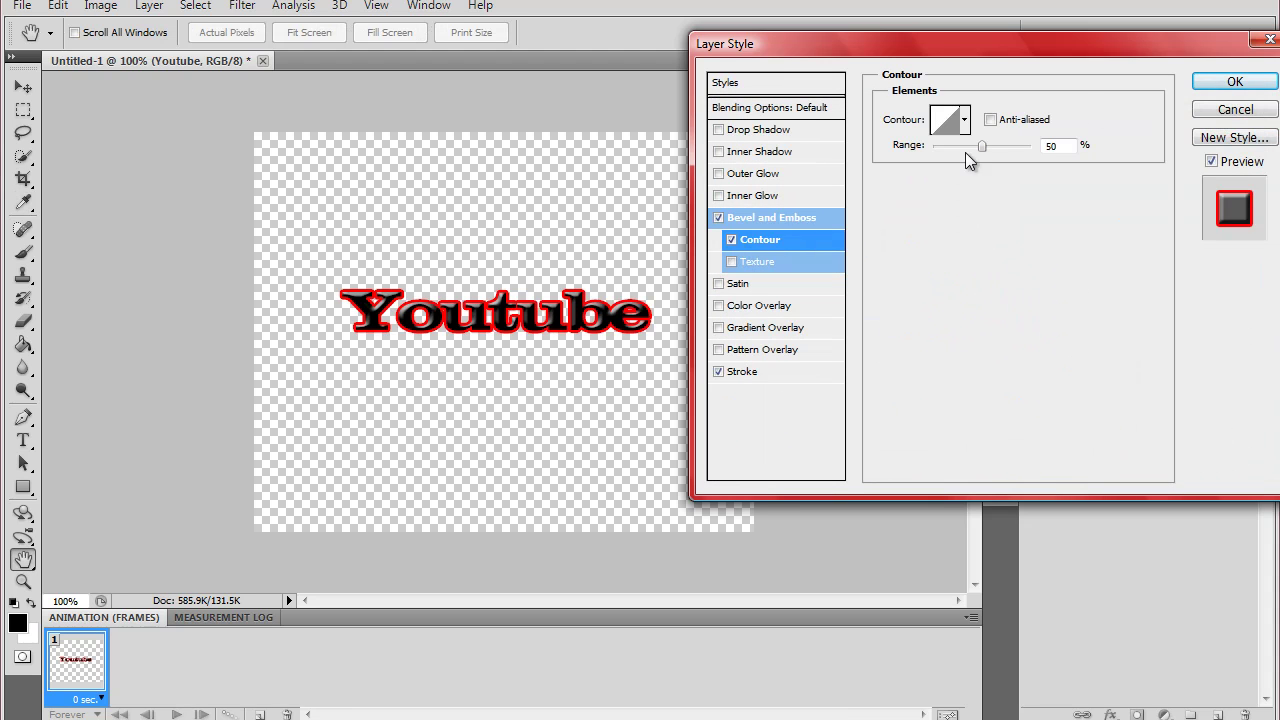
click(1235, 81)
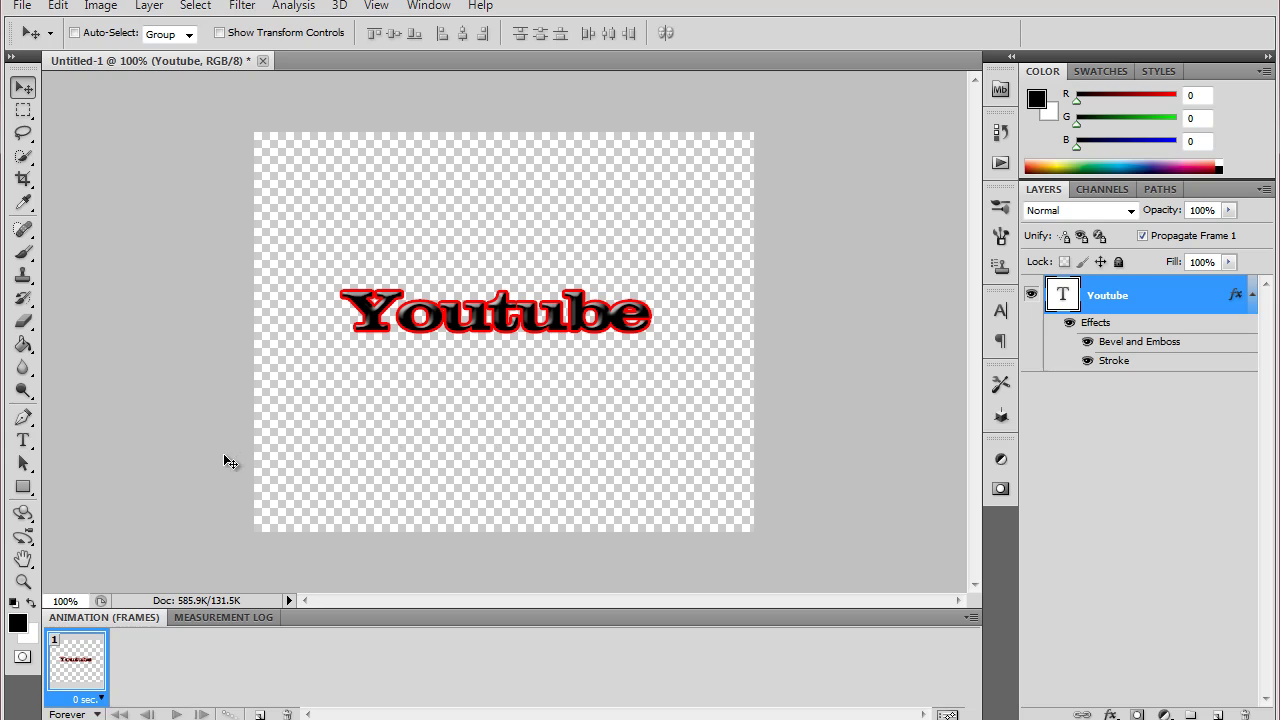
Set the foreground colour to red (R 255) and undo the accidental text recolour
click(24, 488)
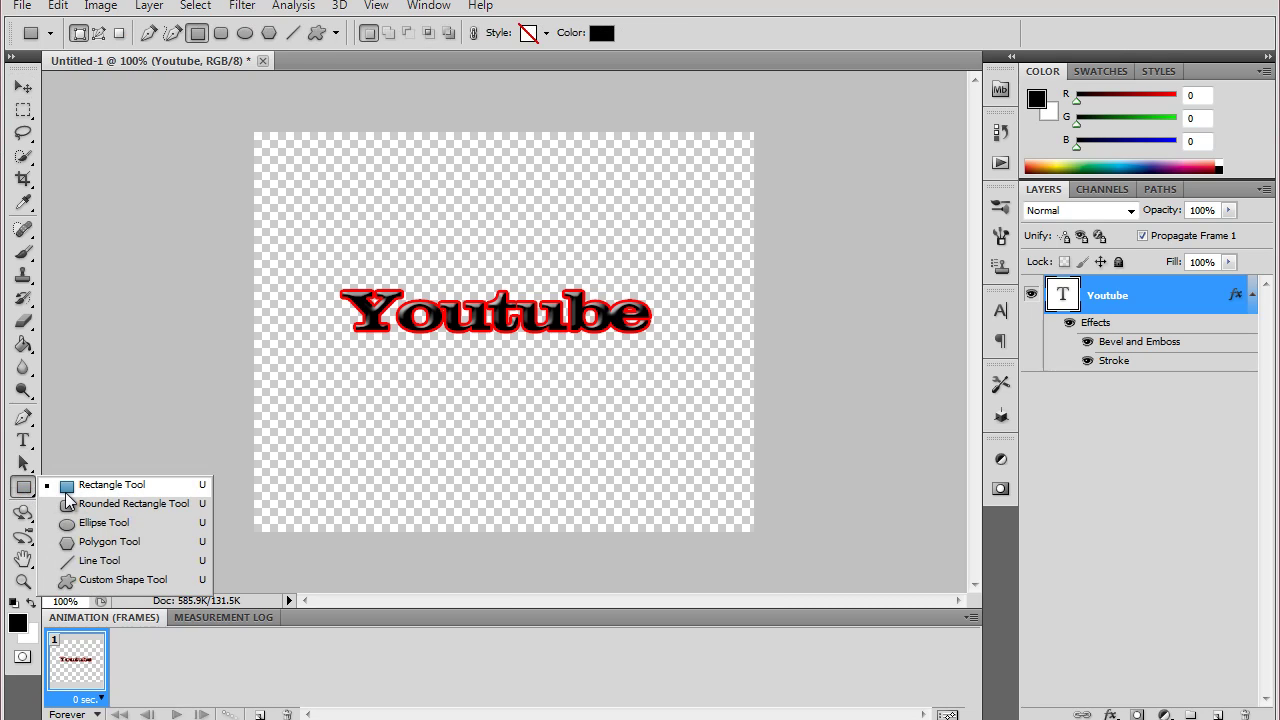
click(20, 626)
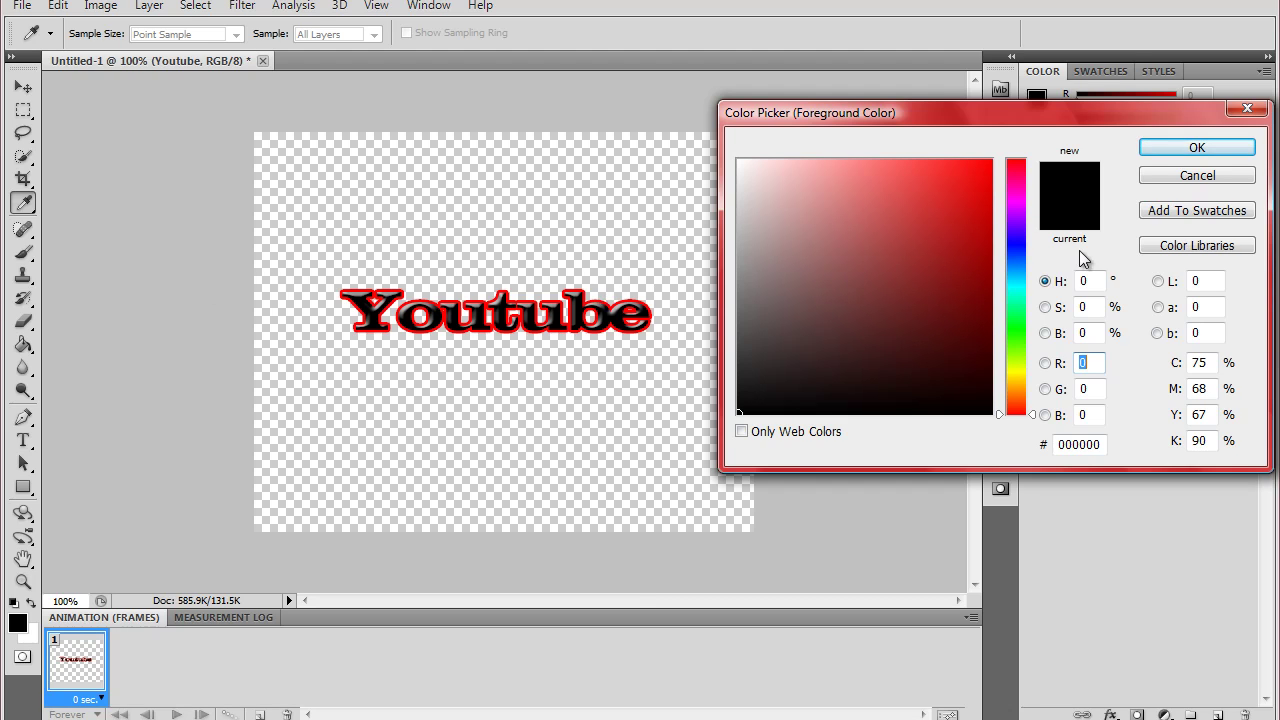
text(255)
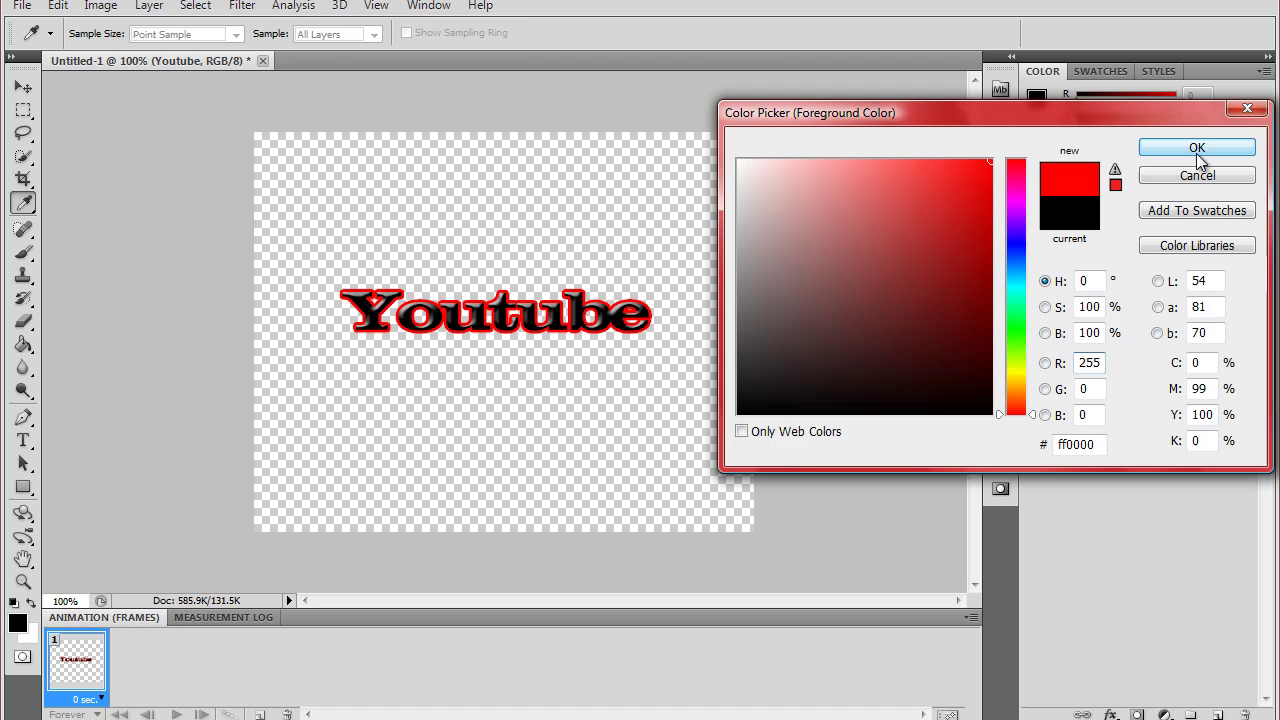
click(1197, 147)
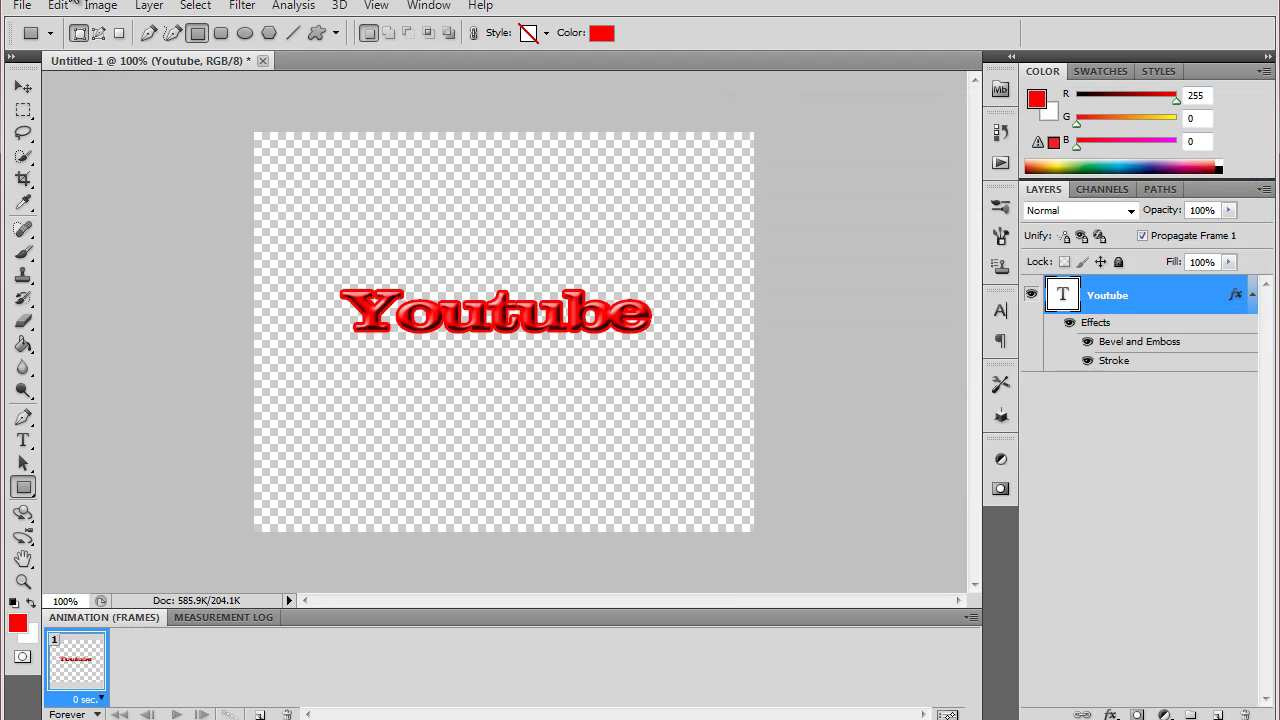
click(70, 4)
click(88, 21)
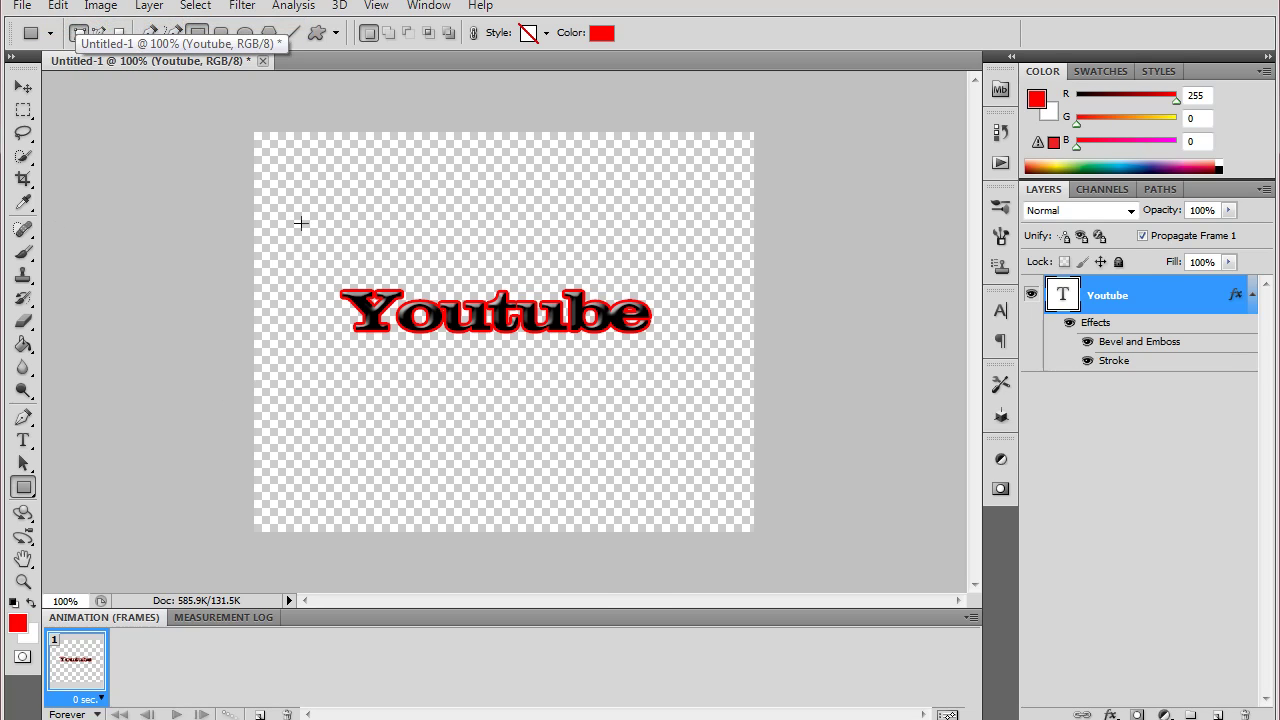
Draw a tall thin red rectangle and move it just left of the Youtube text
drag(257, 138, 274, 522)
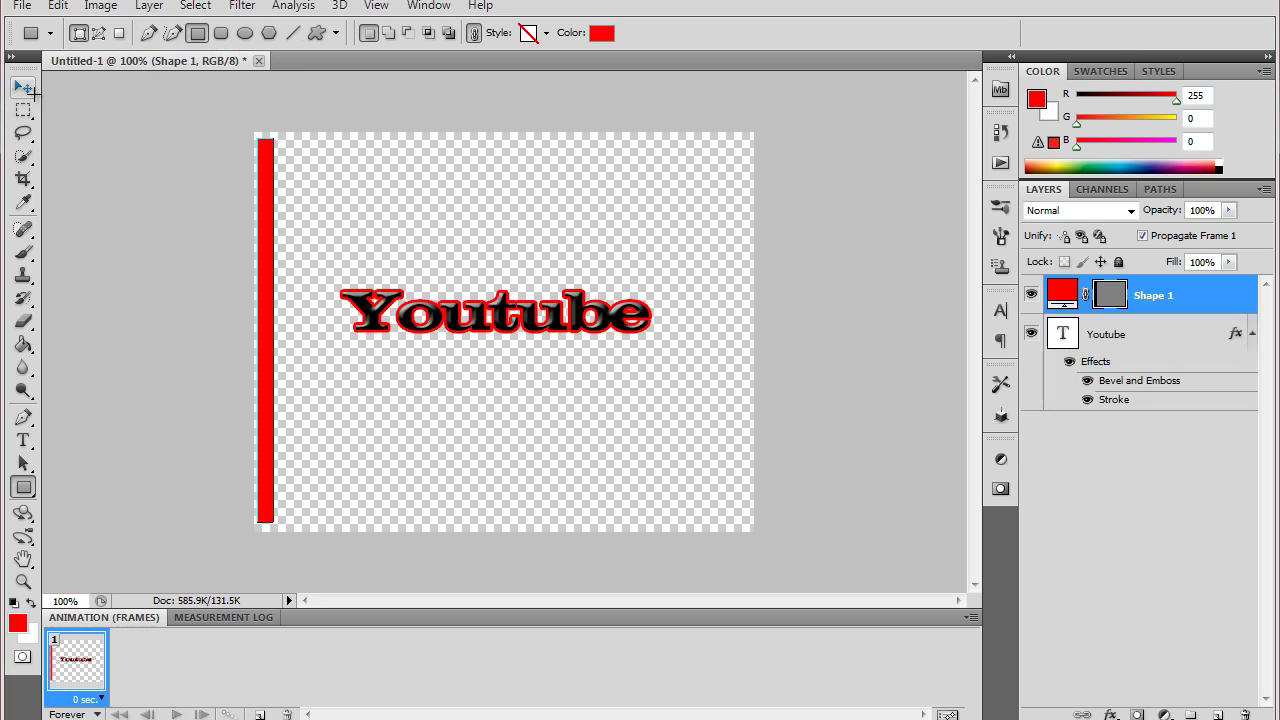
key(v)
drag(261, 197, 319, 208)
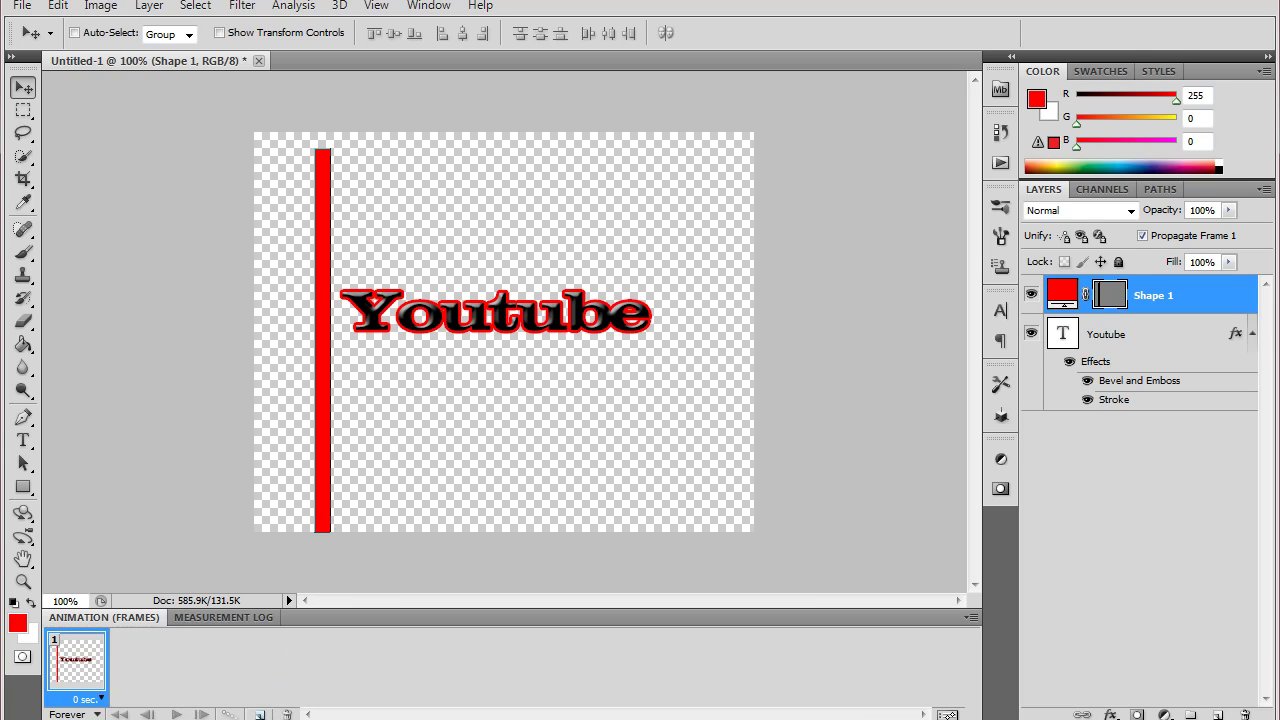
Add a second frame with the bar at the right, mask it, and tween 75 frames
click(259, 714)
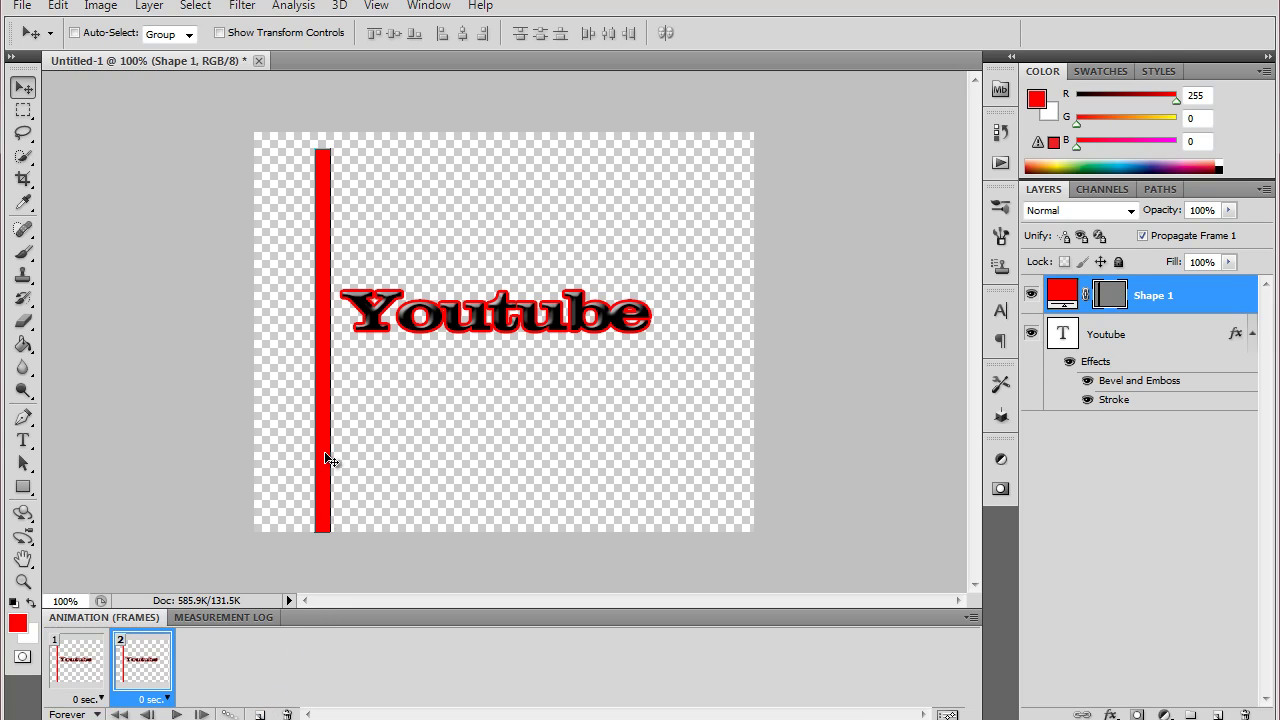
drag(325, 452, 674, 456)
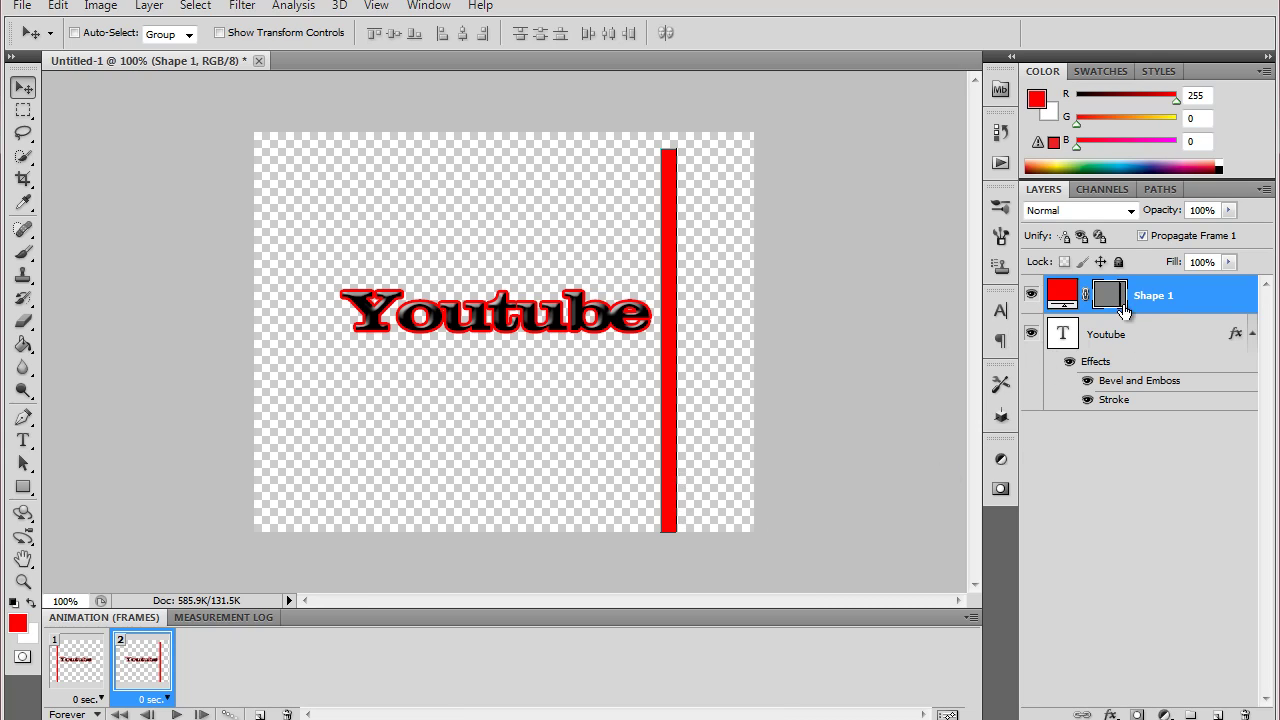
drag(1138, 335, 1137, 716)
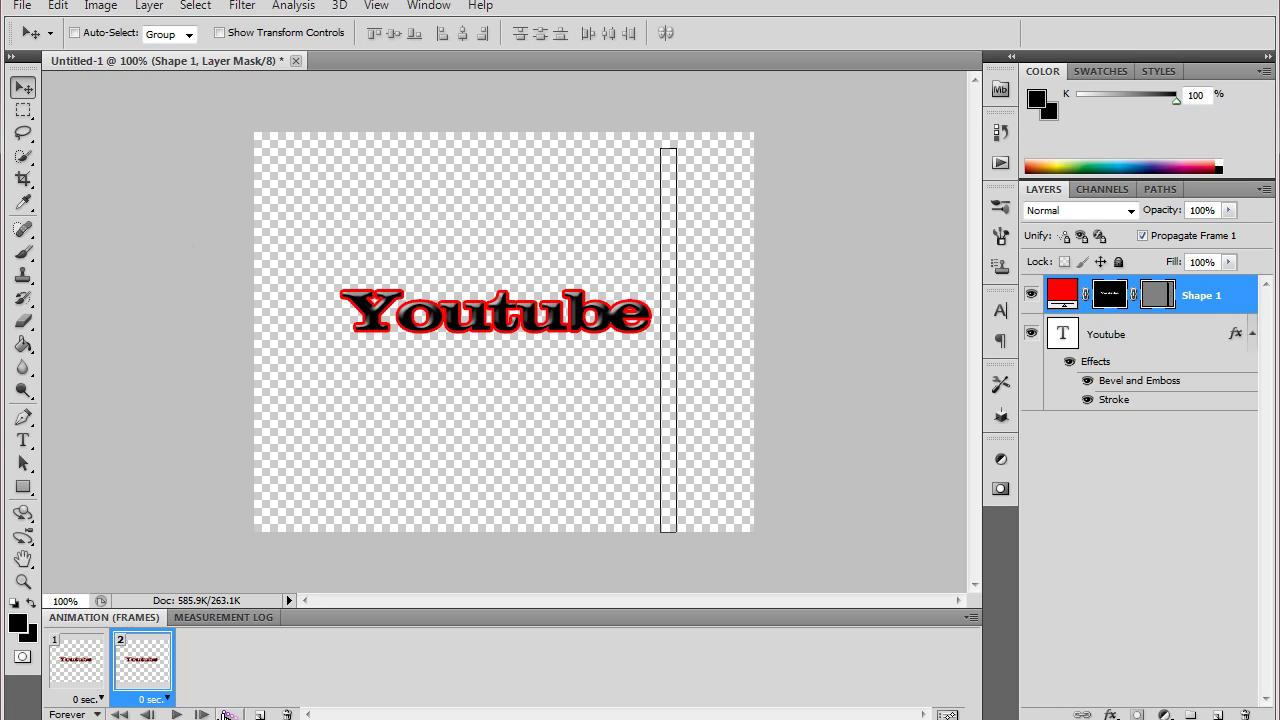
click(228, 714)
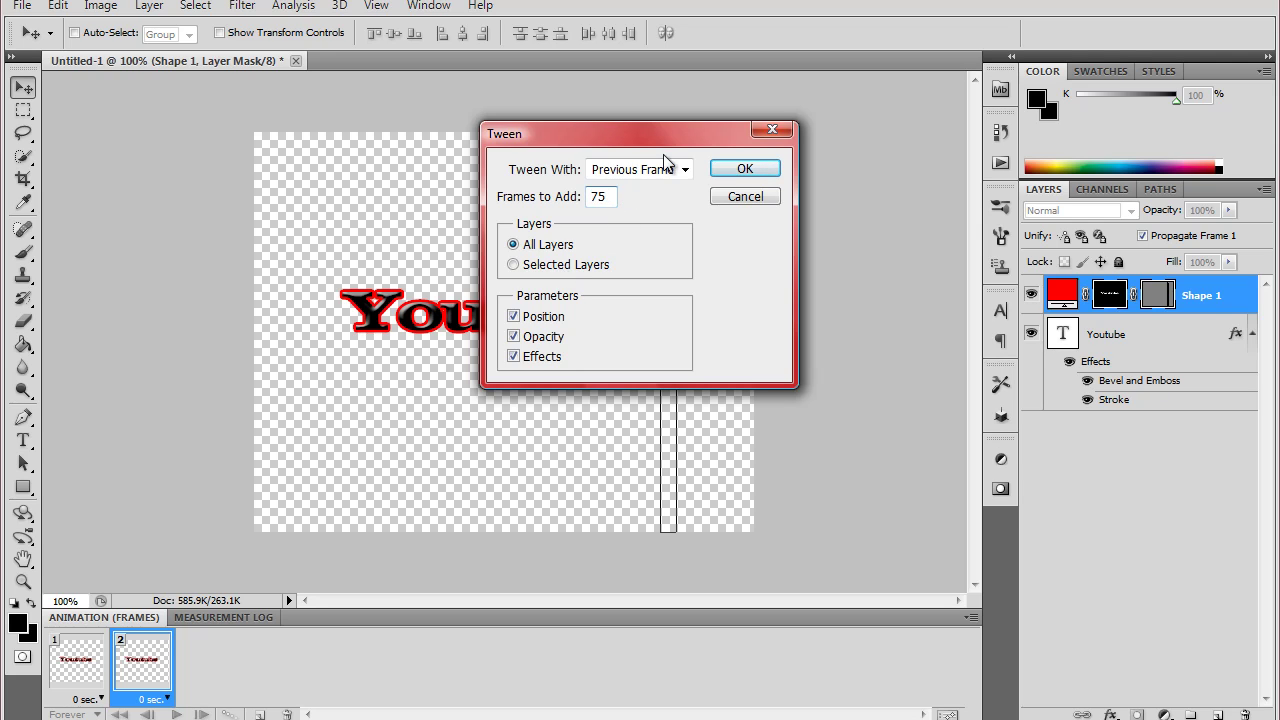
click(743, 170)
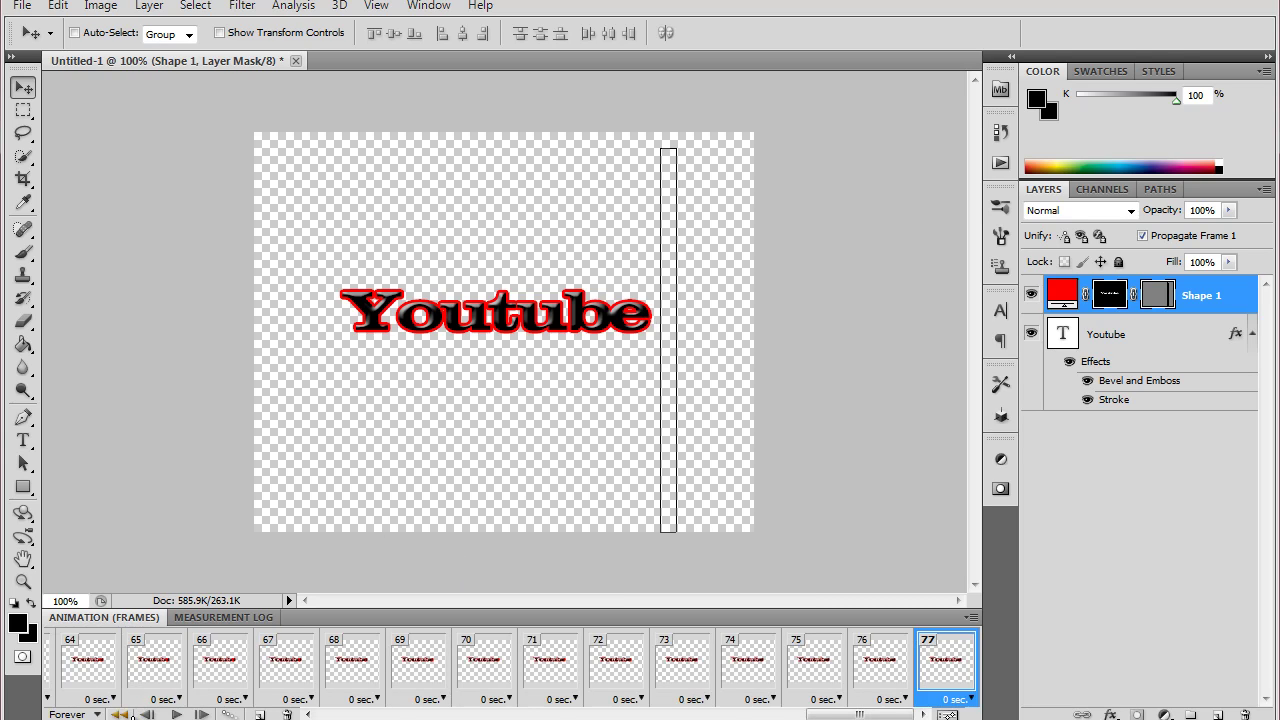
Play the animation preview from the start, stop it, and select frame 77
click(118, 714)
click(176, 714)
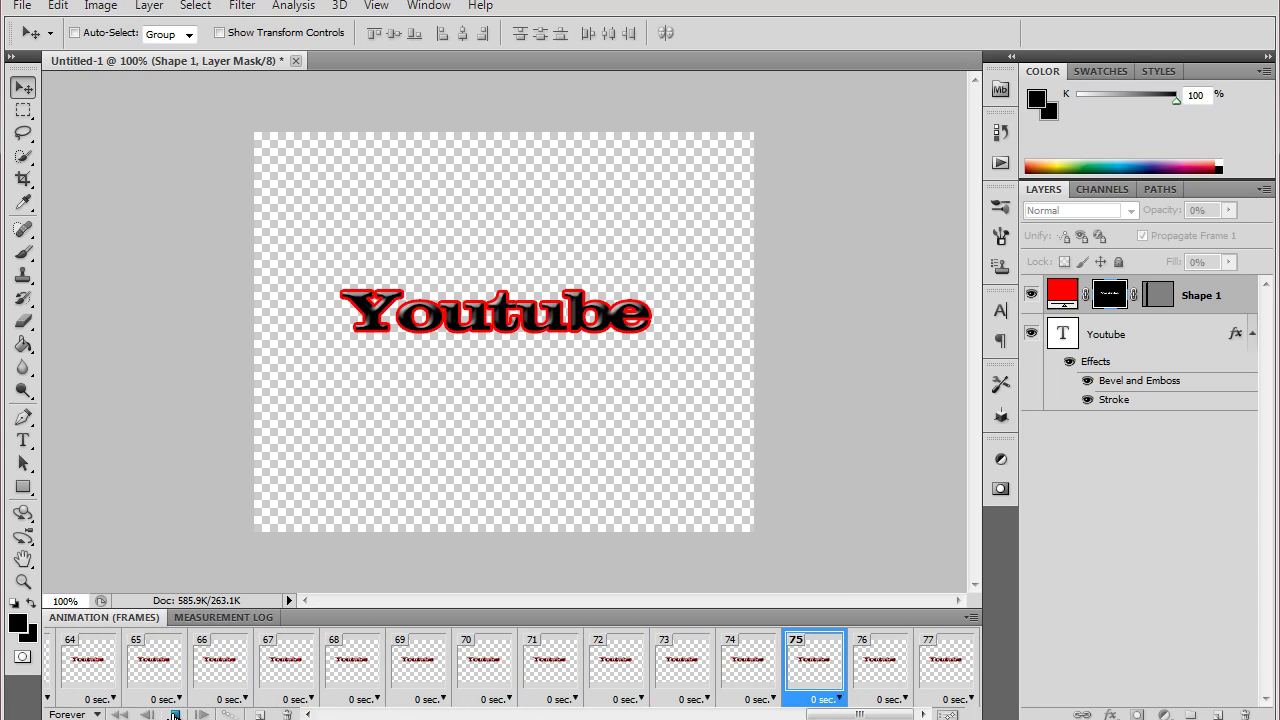
click(175, 716)
click(540, 714)
drag(540, 714, 882, 712)
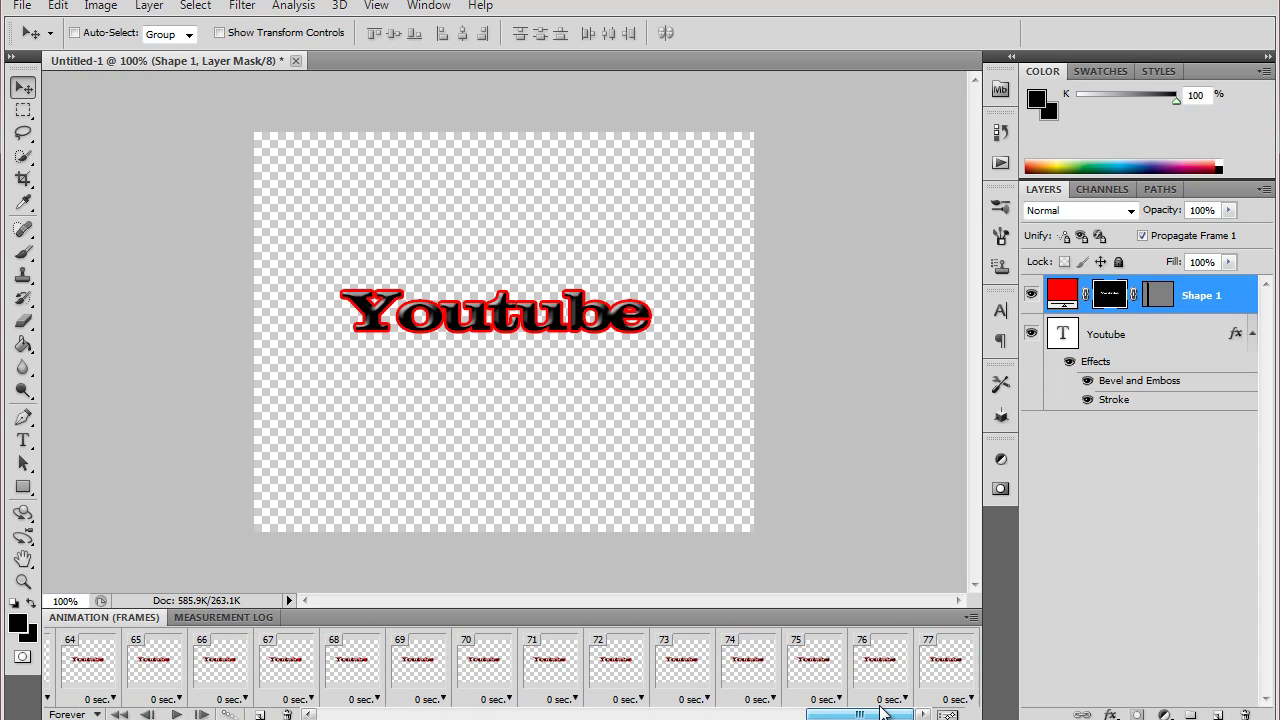
click(940, 670)
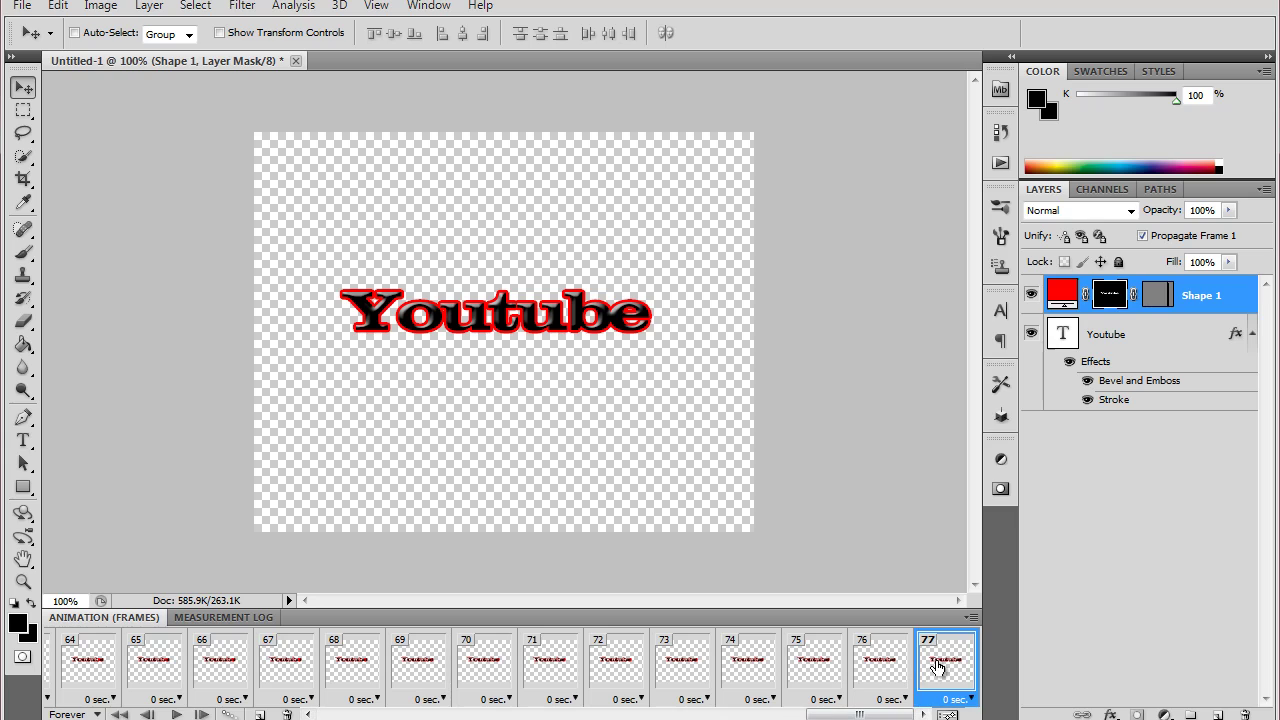
Set the foreground colour to pure red ff0000, then draw and undo a trial rectangle
click(24, 487)
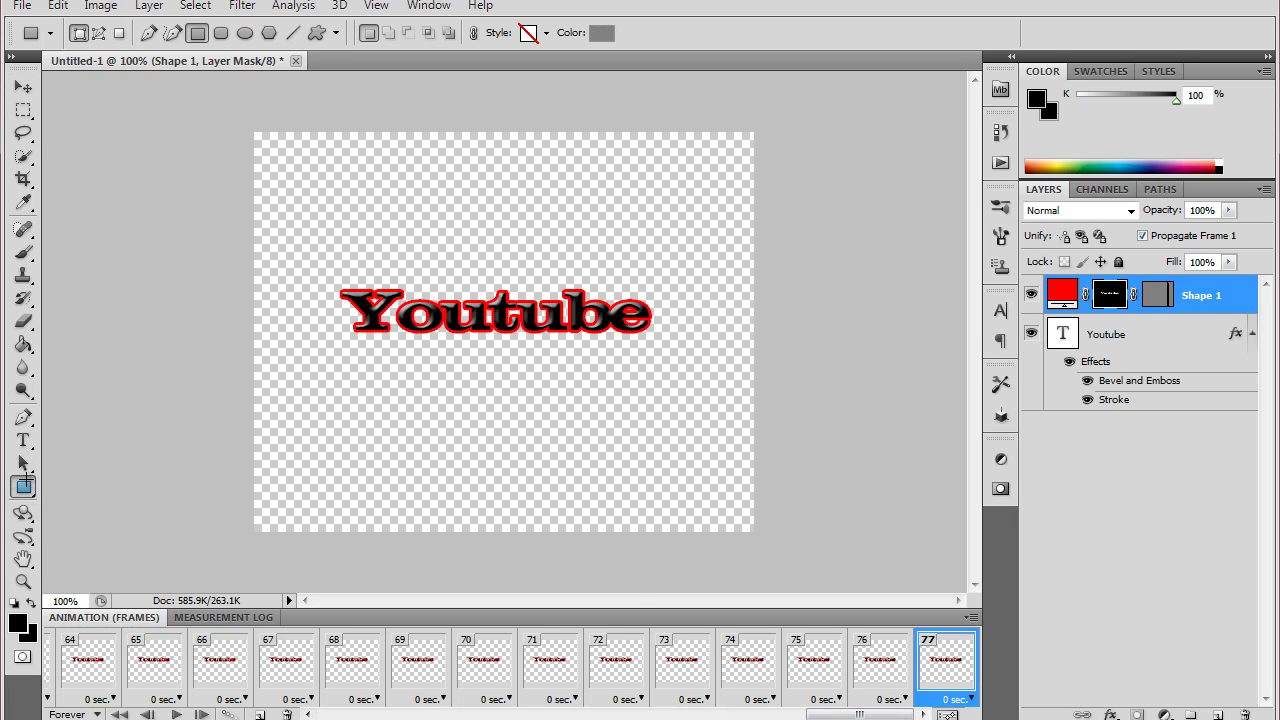
click(17, 622)
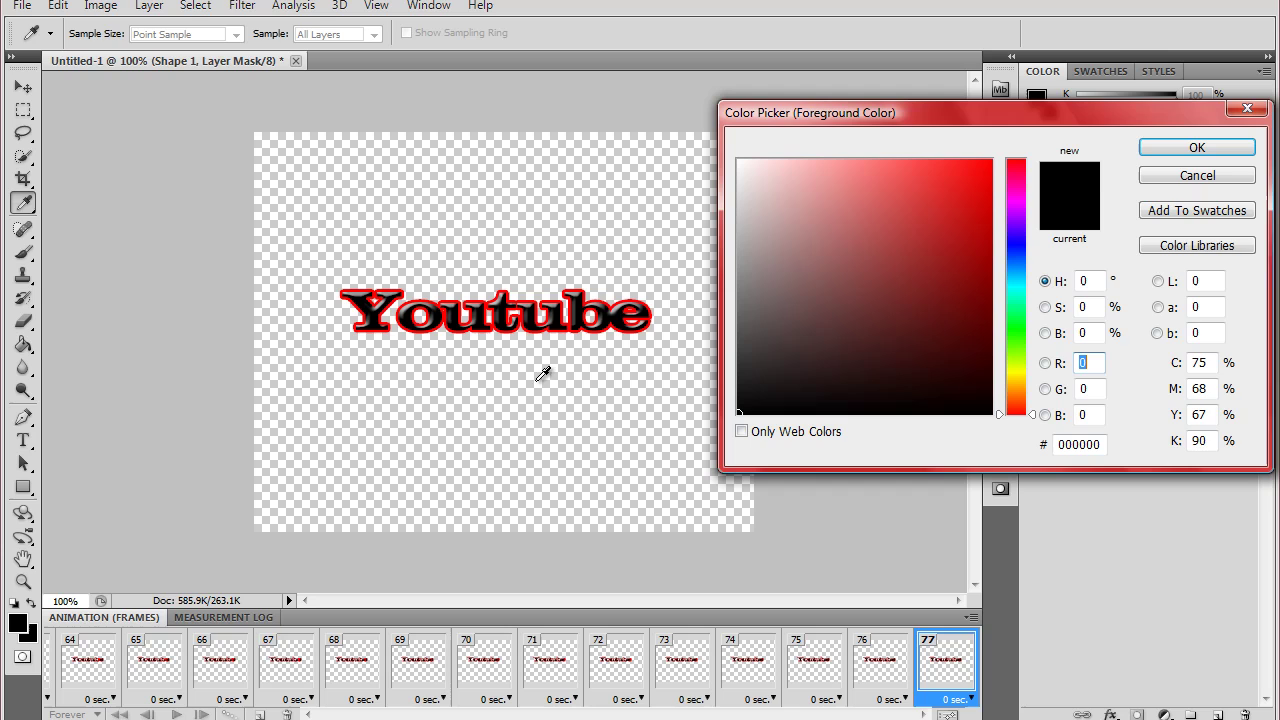
drag(960, 215, 1000, 152)
click(1200, 148)
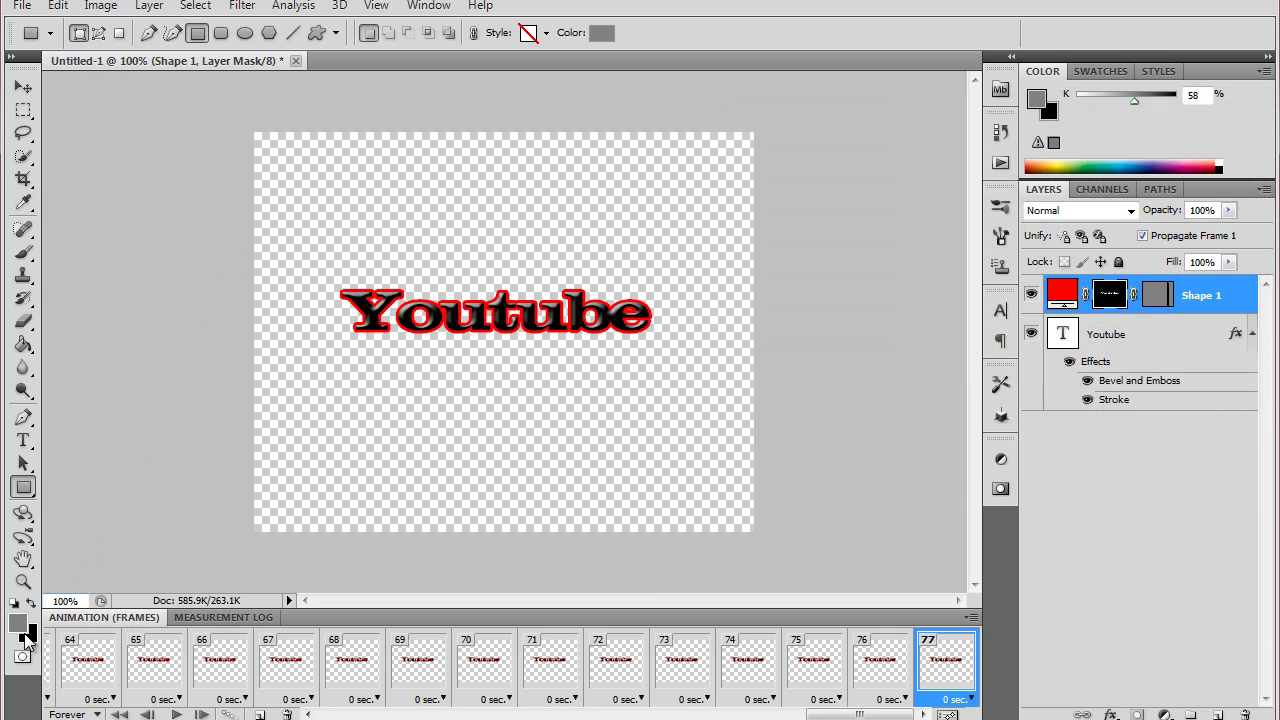
click(17, 622)
click(1200, 147)
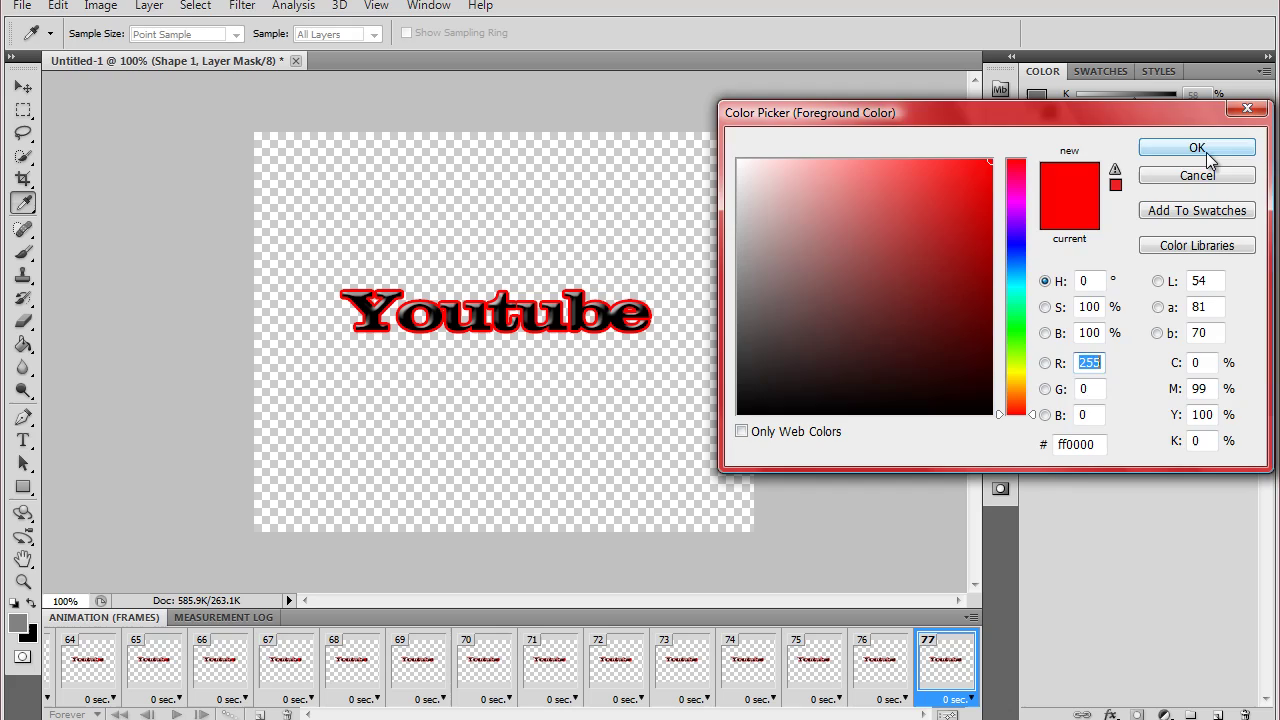
drag(292, 165, 319, 368)
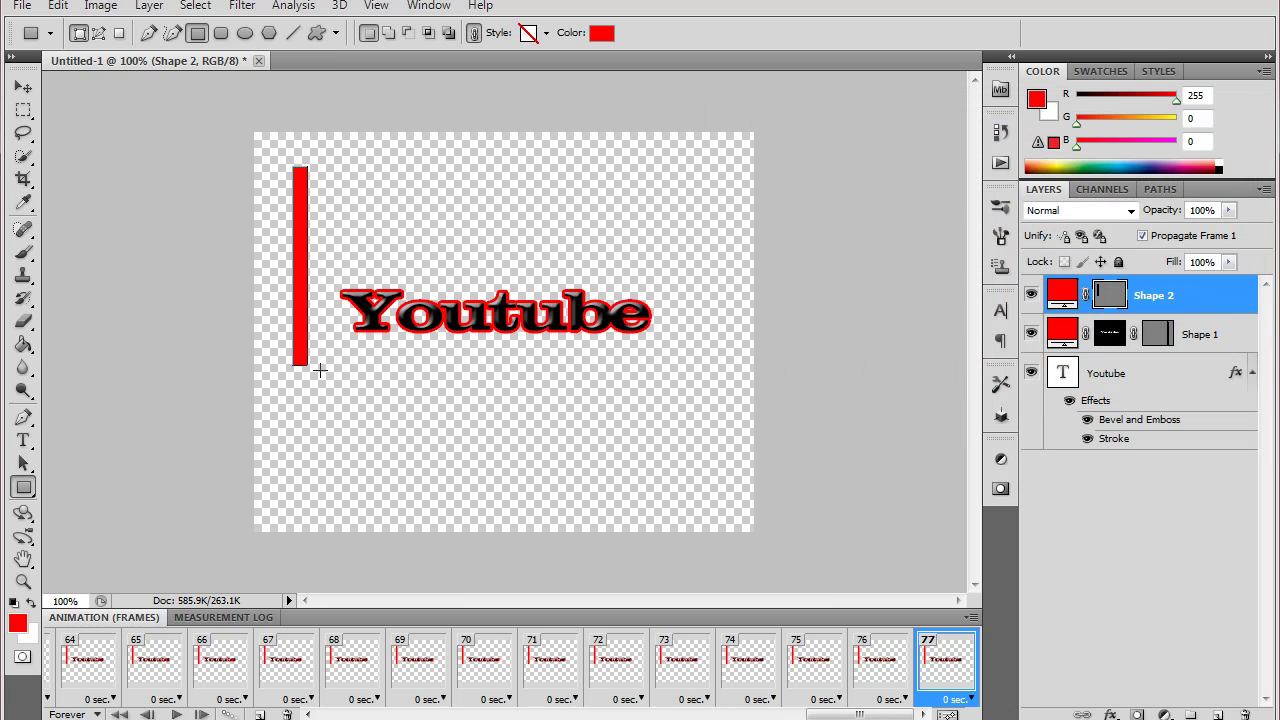
key(ctrl+z)
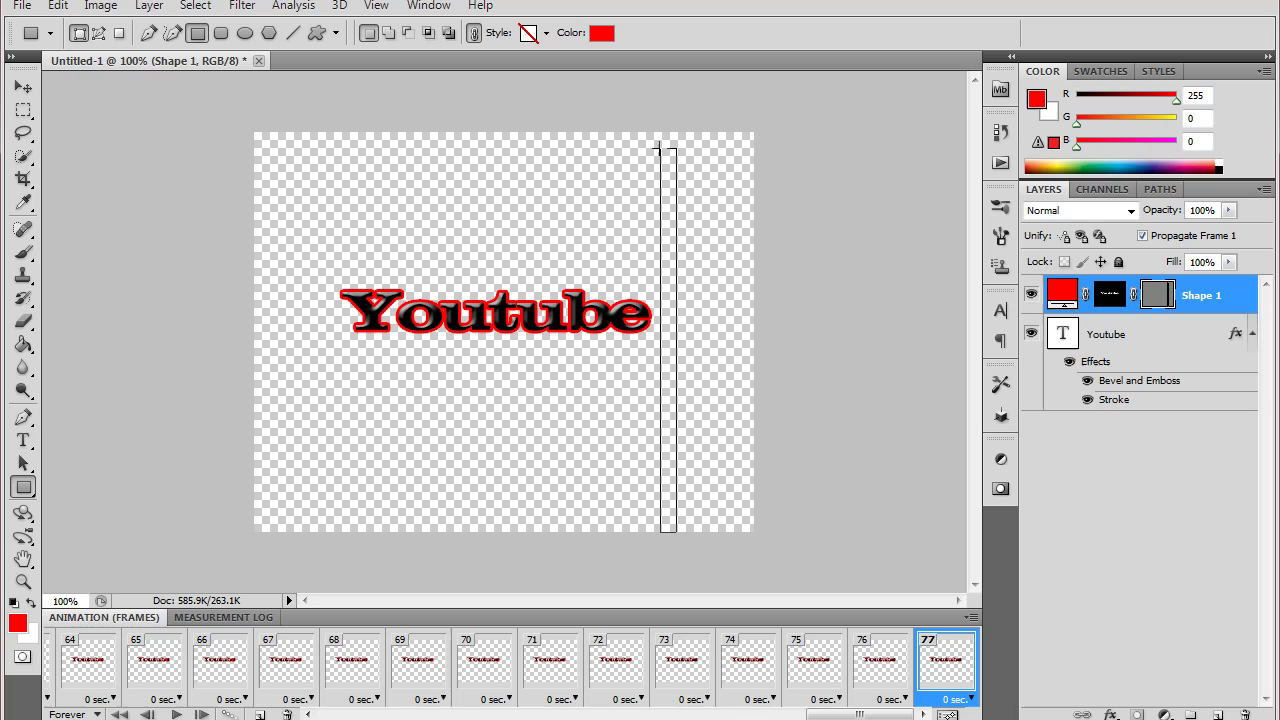
Draw the Shape 2 red bar over the outlined rectangle at the canvas's right edge
drag(658, 148, 677, 533)
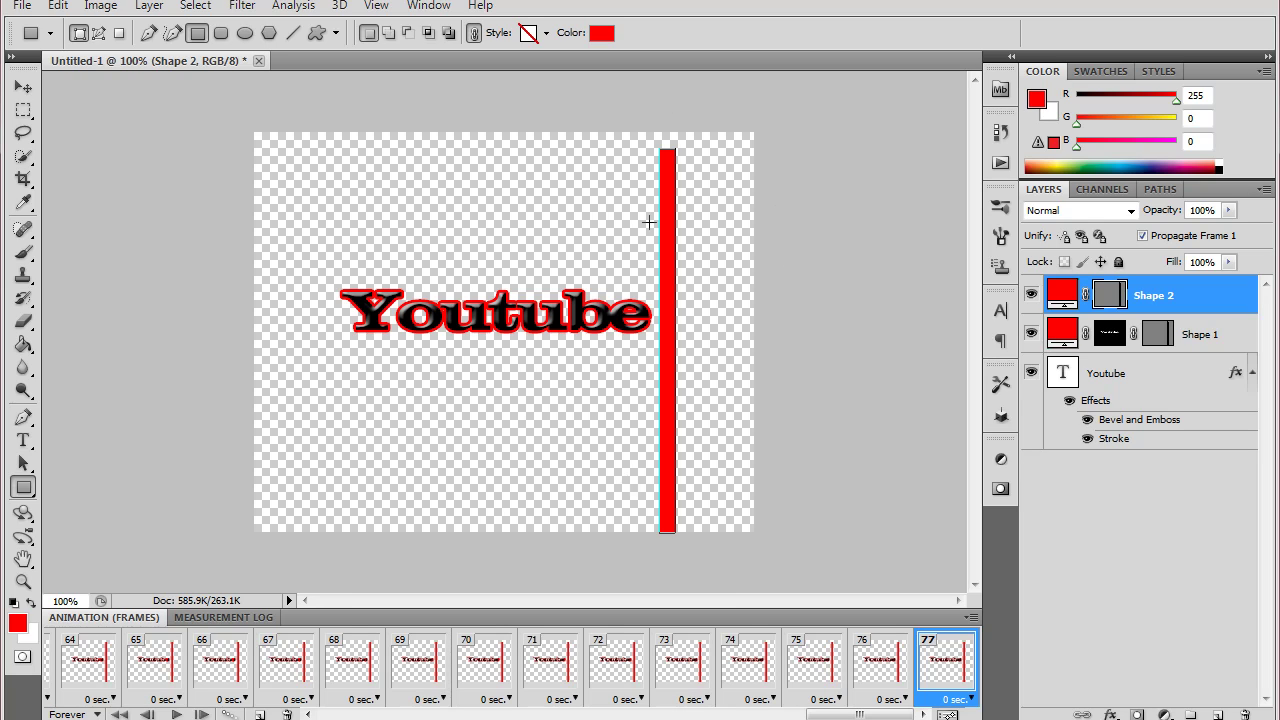
key(Delete)
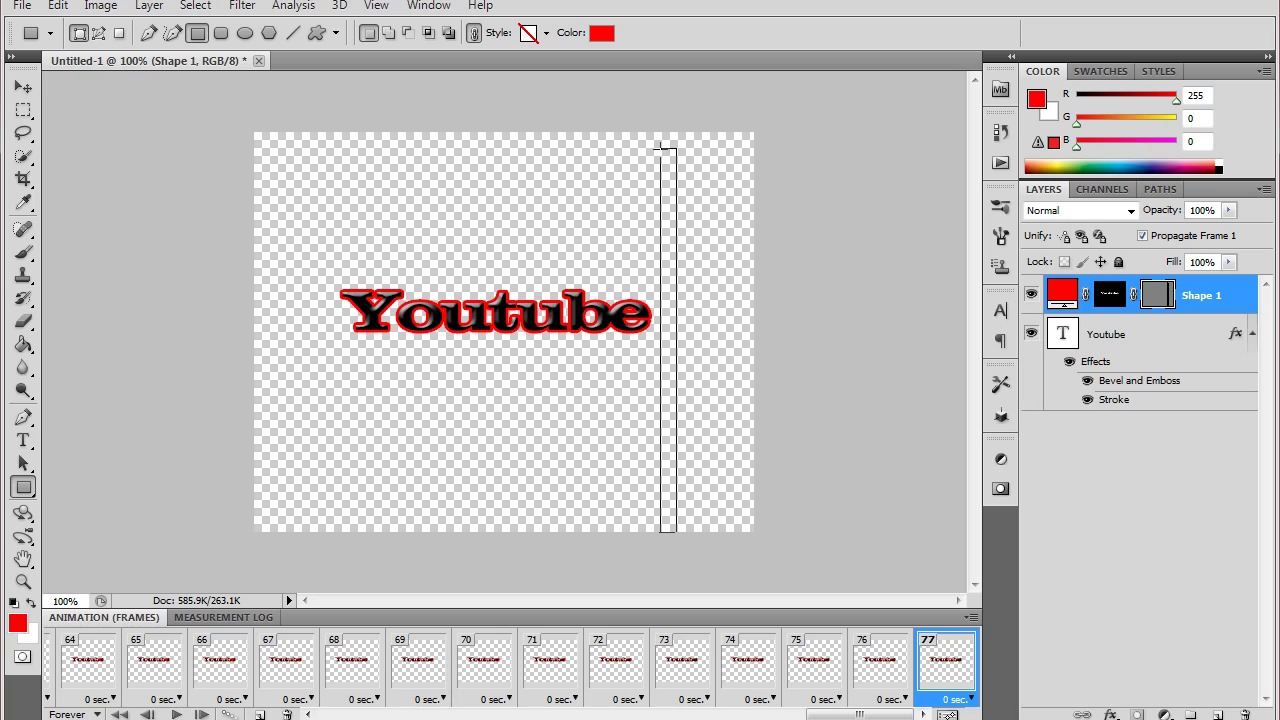
drag(660, 148, 675, 532)
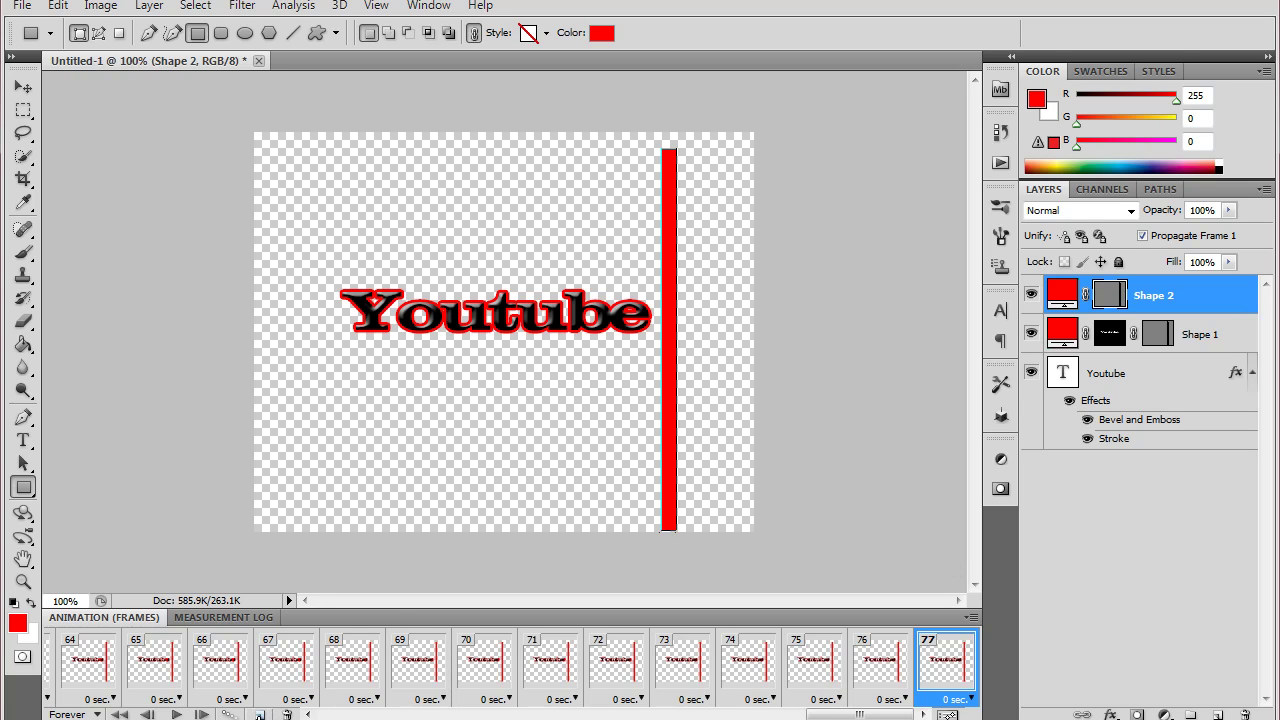
Add frame 78 with Shape 2 moved left of the text, mask it, and tween
click(259, 714)
key(v)
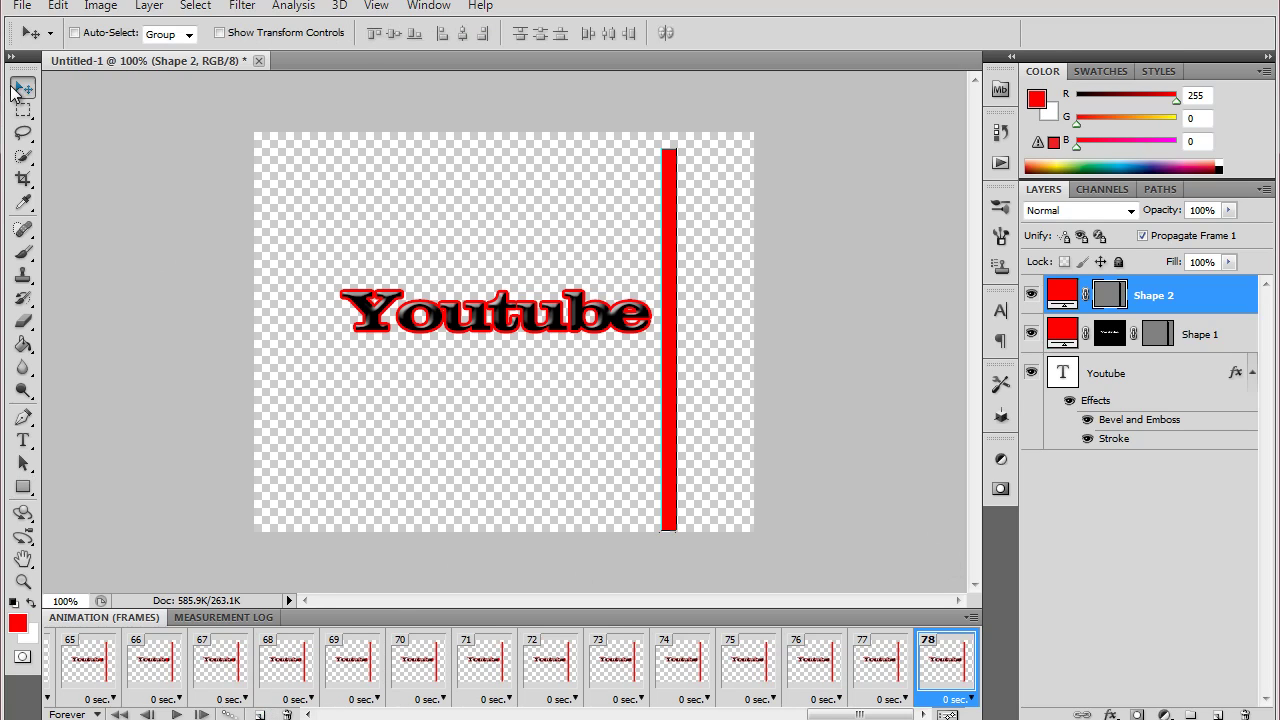
drag(676, 232, 329, 235)
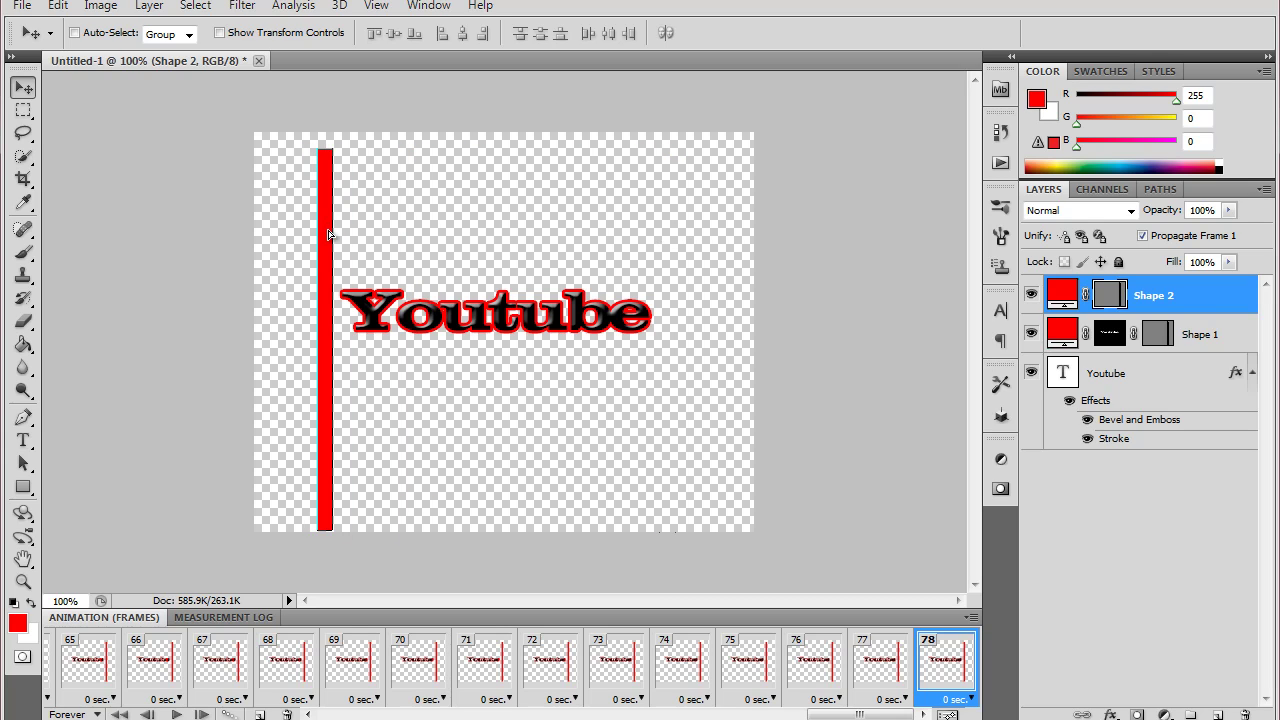
drag(1137, 369, 1143, 716)
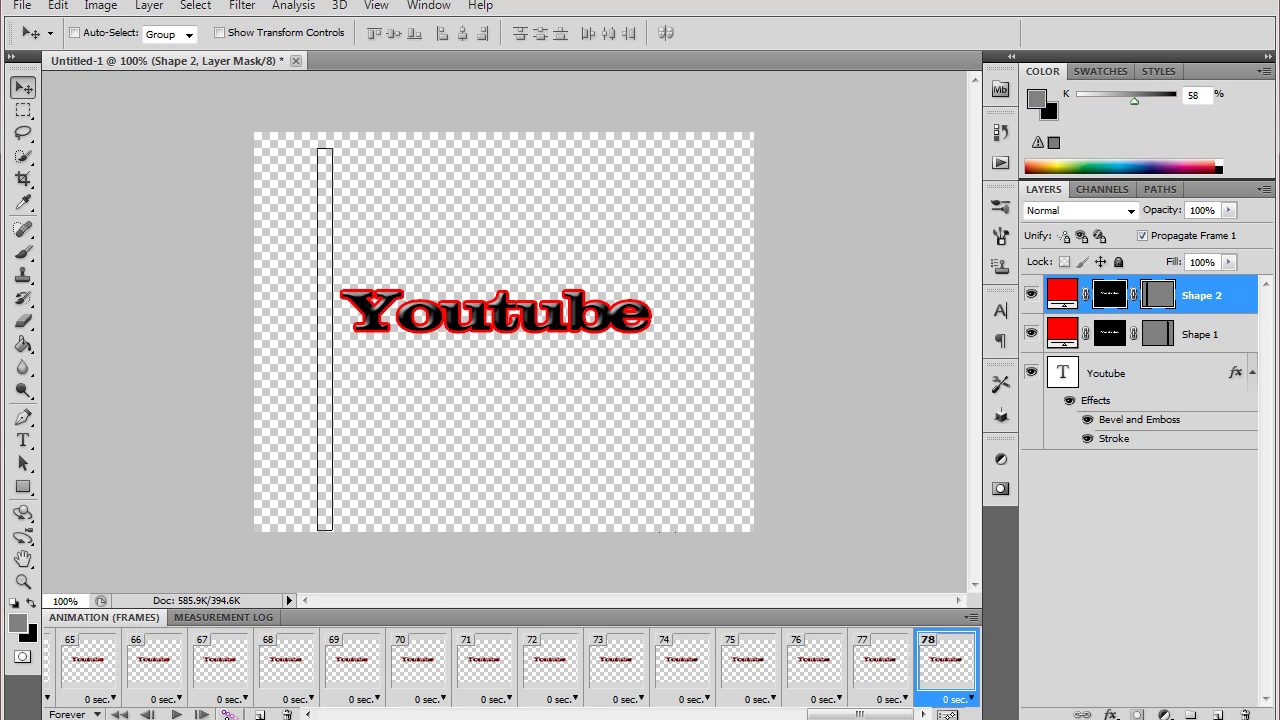
click(229, 714)
key(Return)
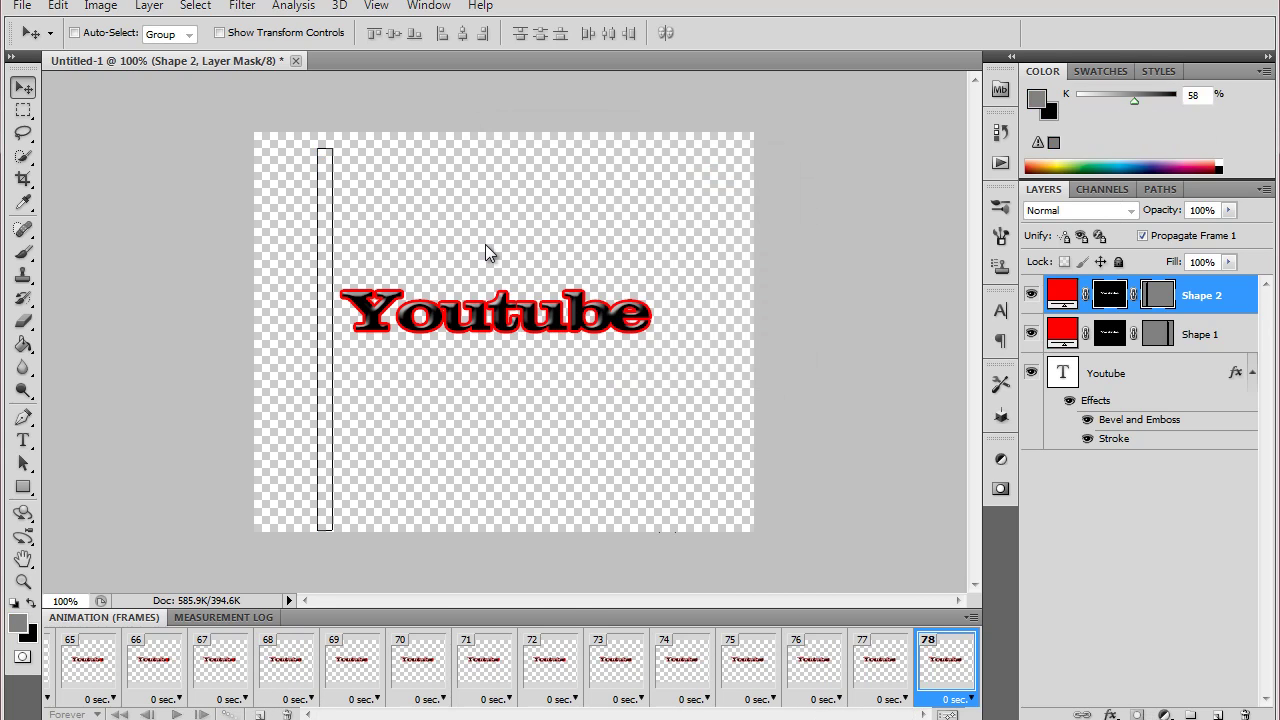
click(119, 714)
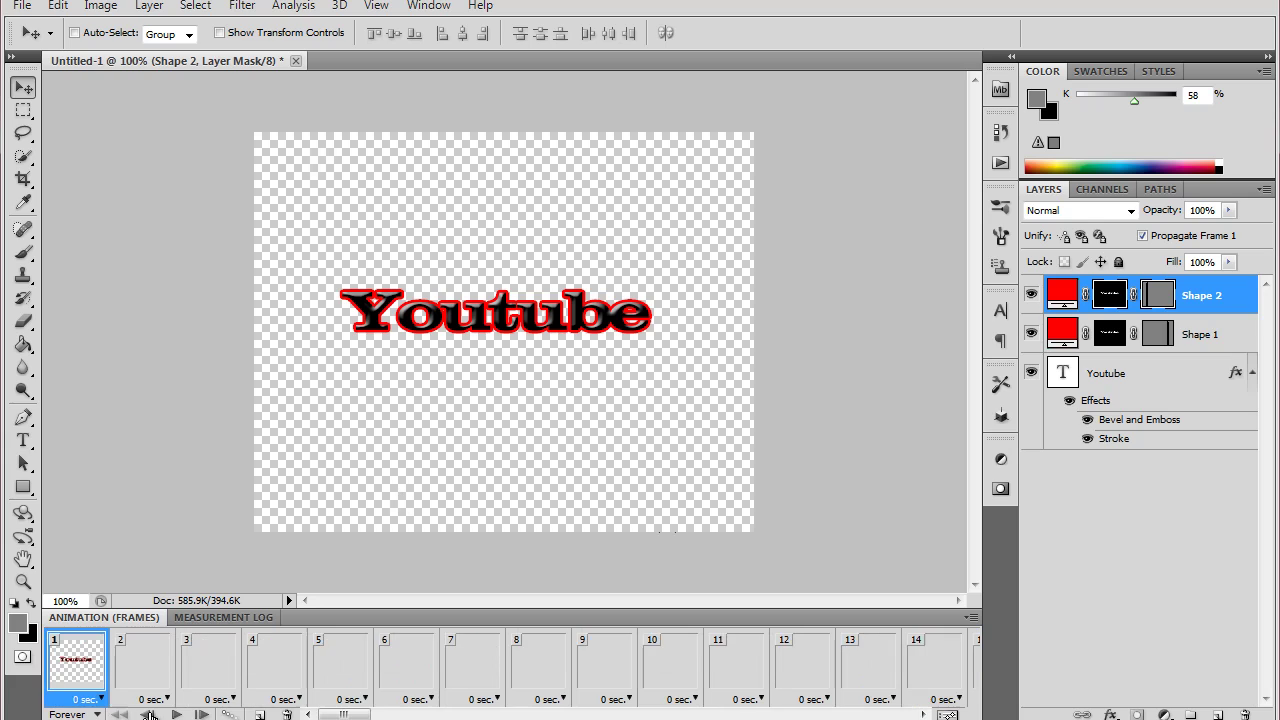
click(176, 714)
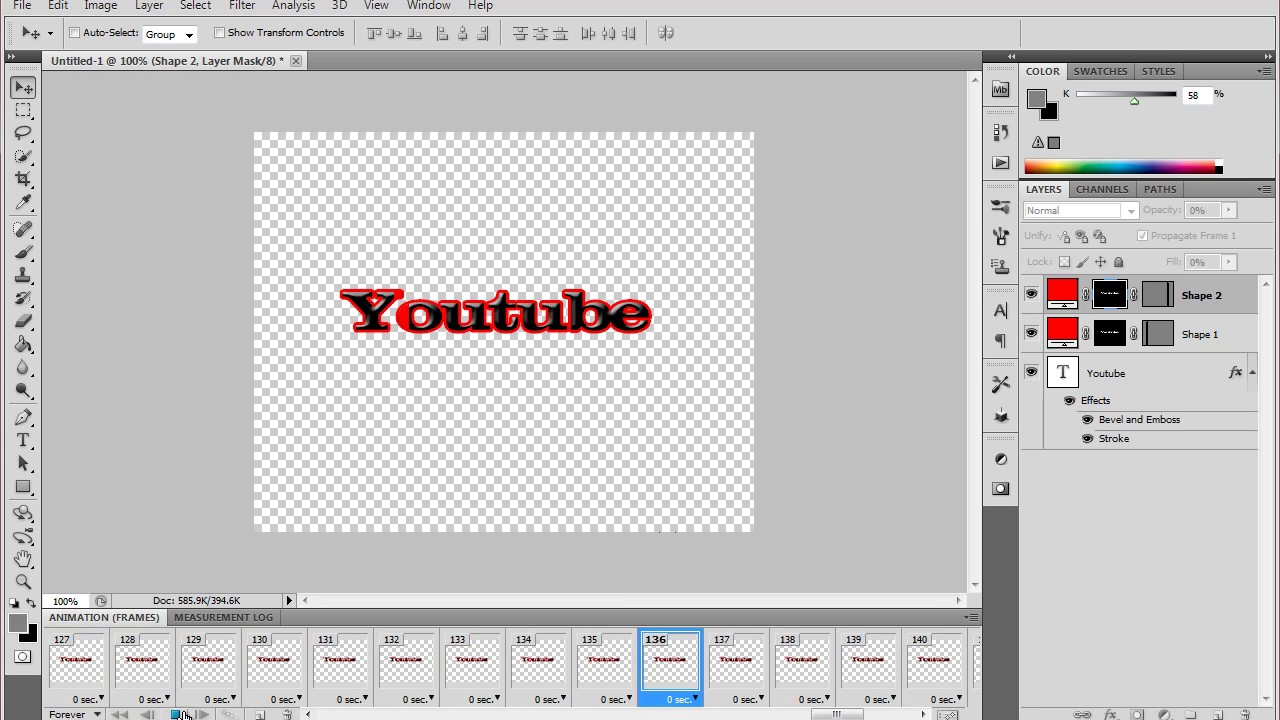
click(175, 714)
click(118, 714)
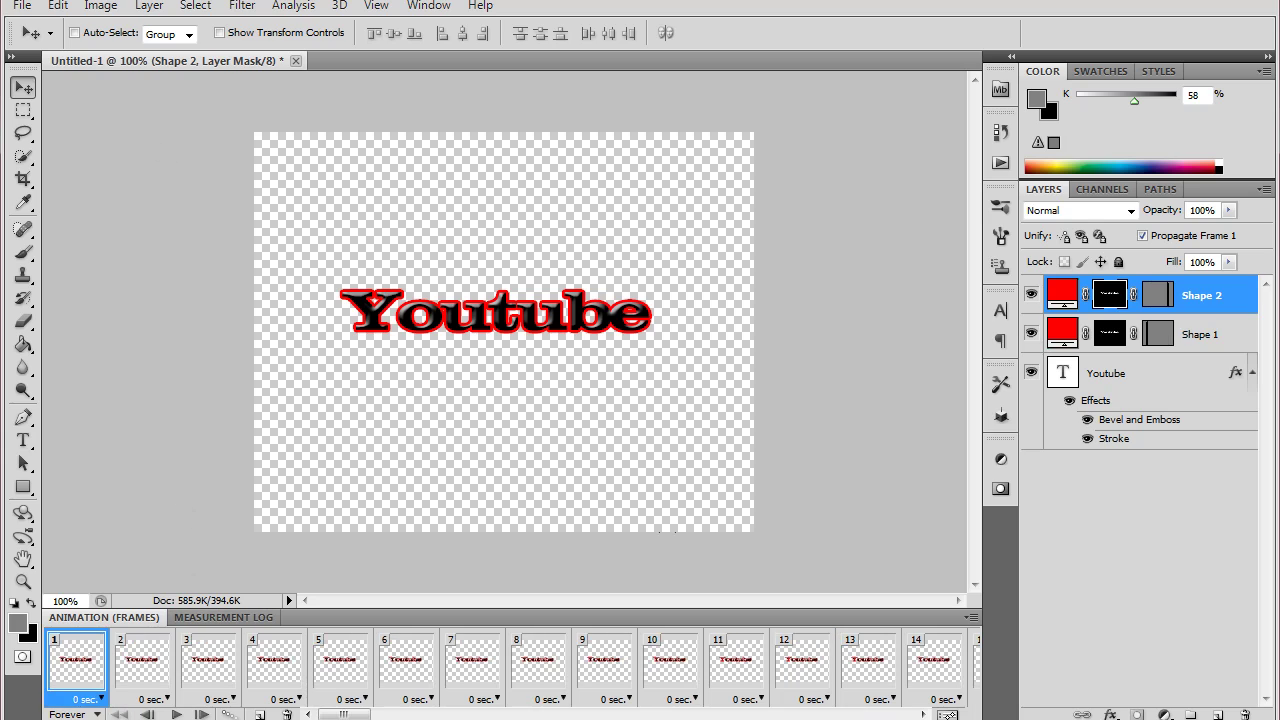
click(24, 9)
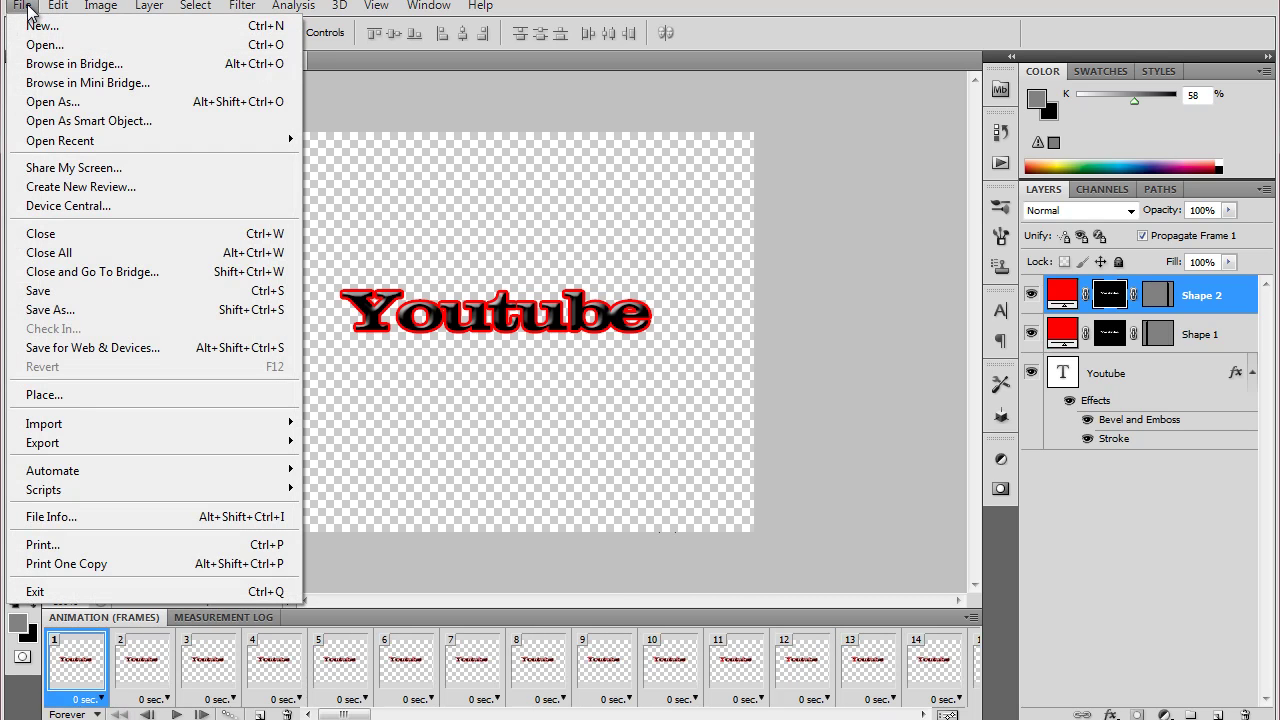
click(120, 347)
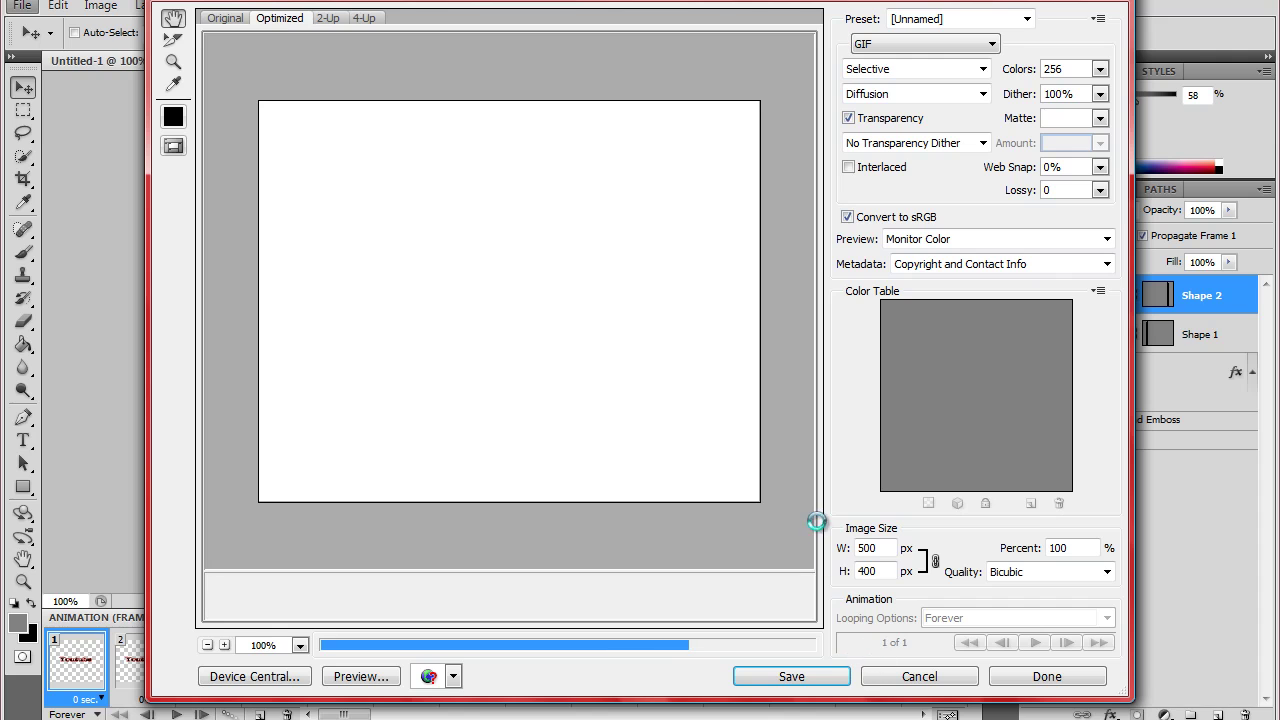
click(785, 676)
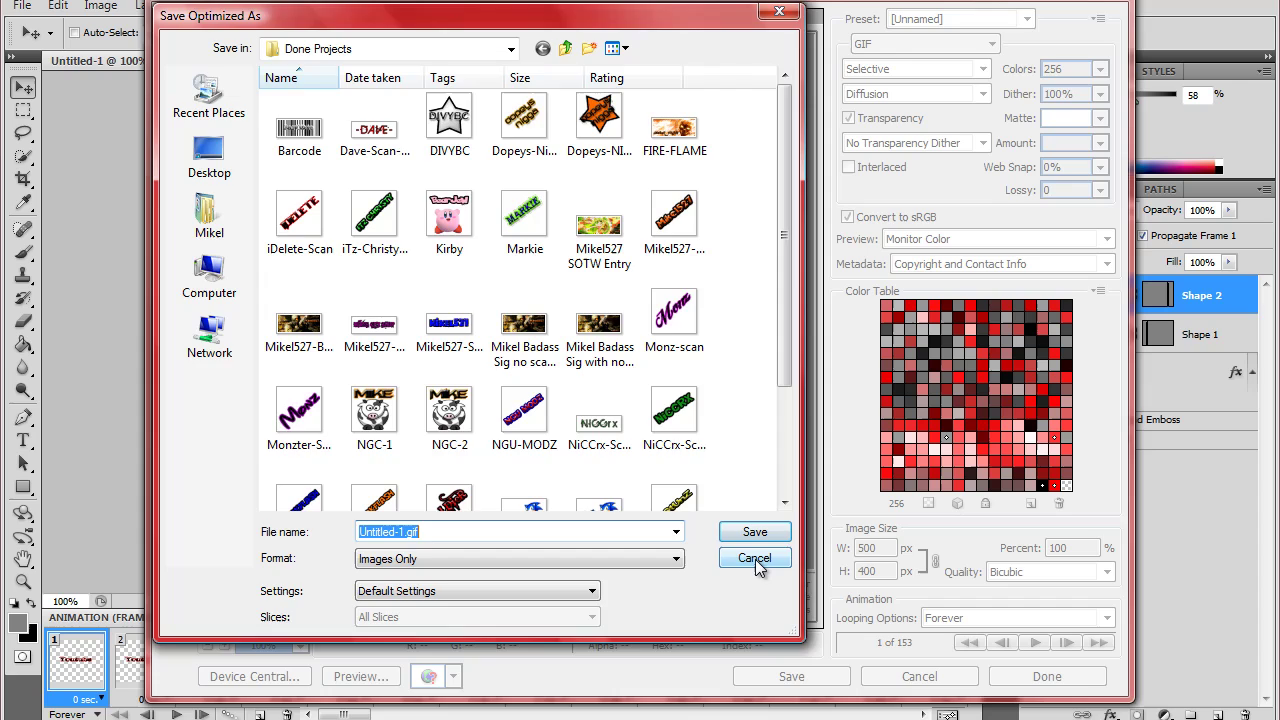
click(757, 563)
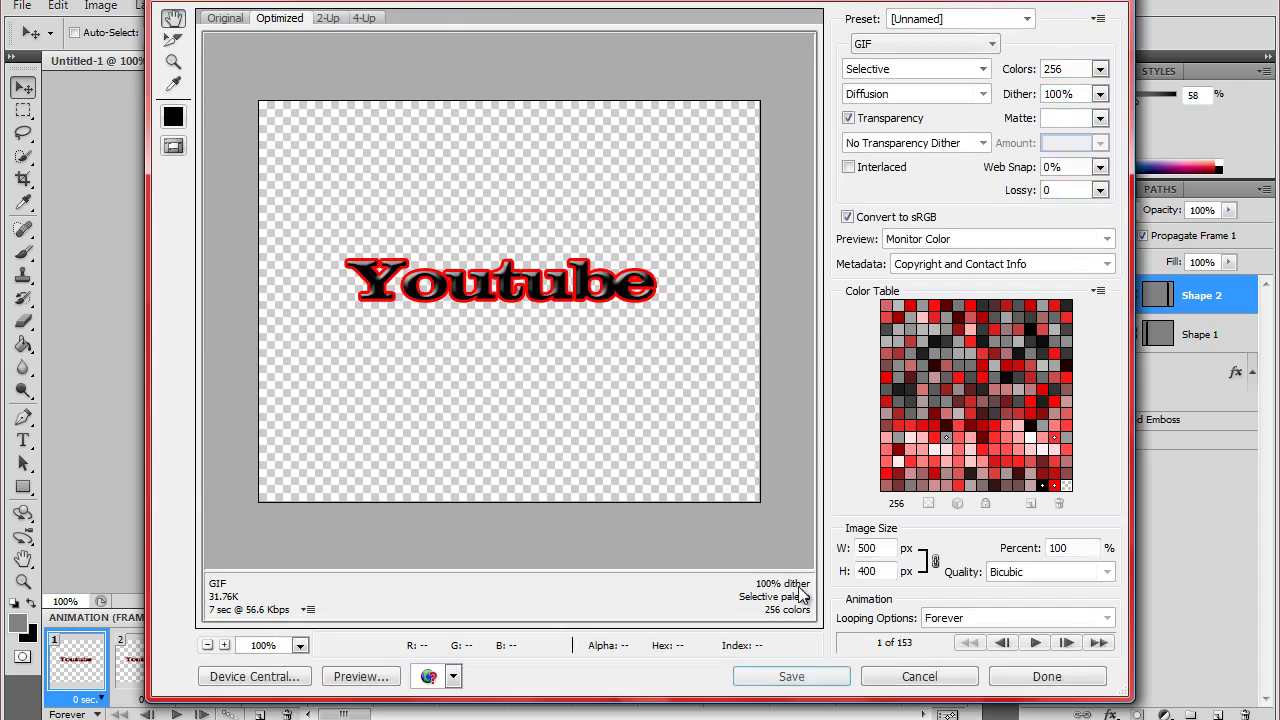
click(930, 678)
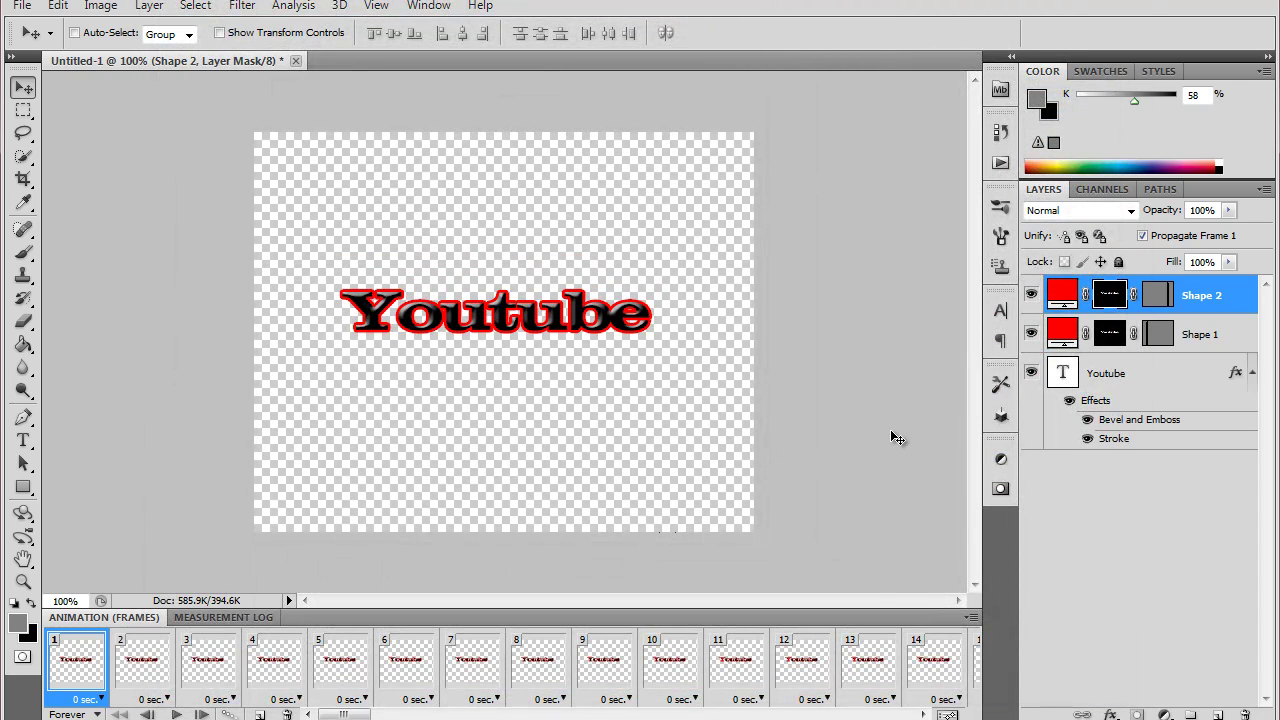